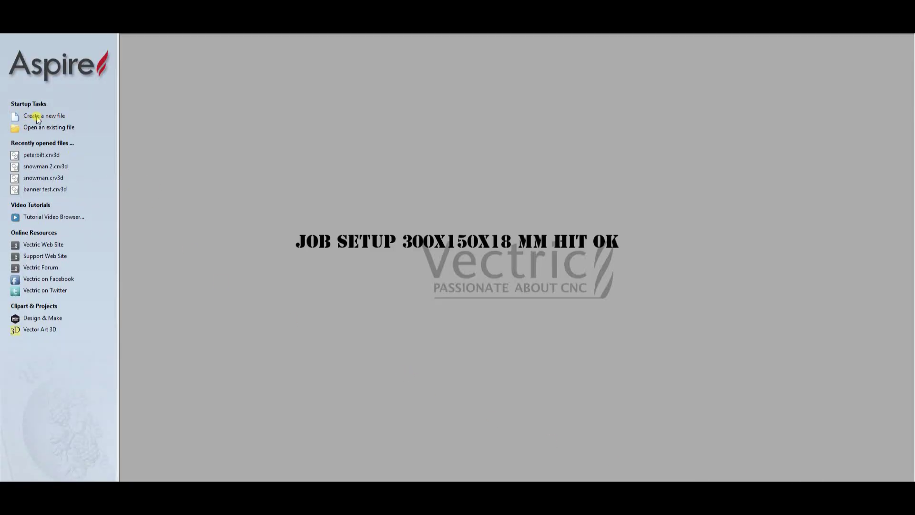
# Step: Create a new 300 × 150 × 18 mm job with the origin at the centre
pyautogui.click(39, 119)
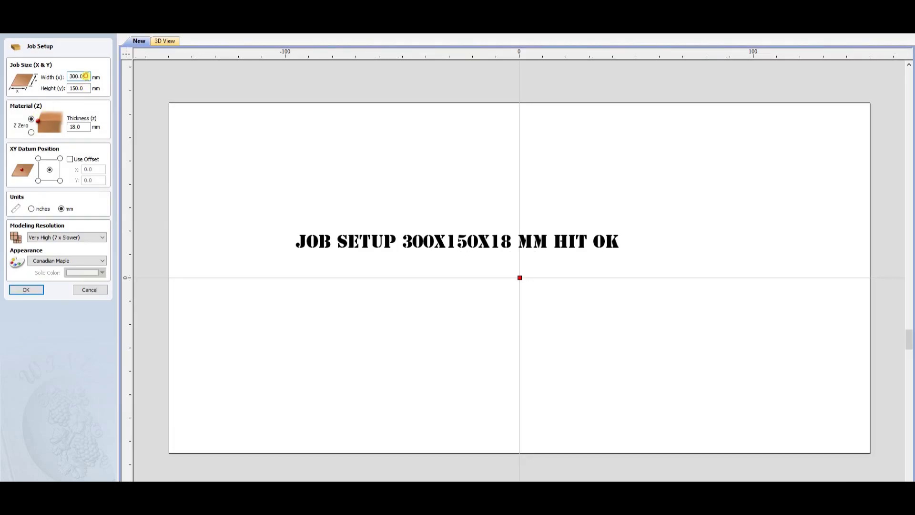
pyautogui.click(81, 127)
pyautogui.click(50, 170)
pyautogui.click(26, 289)
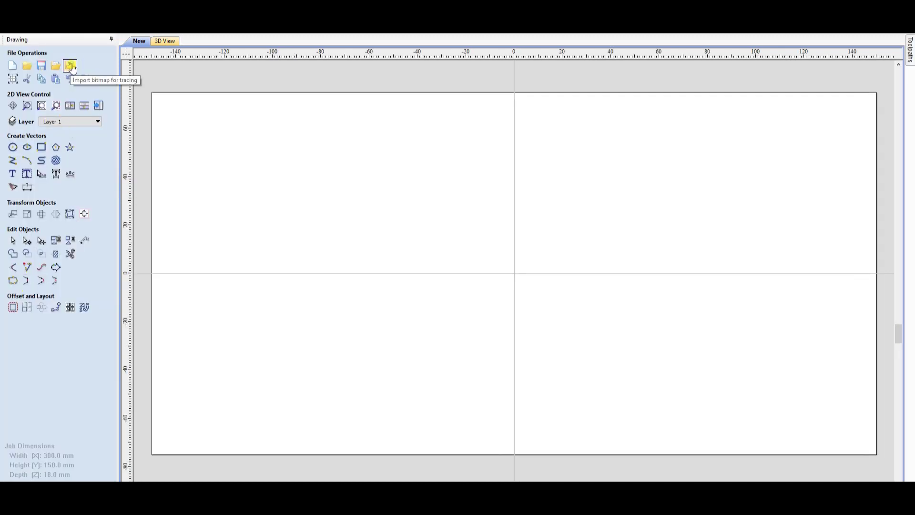
# Step: Import the peterbilt image from the Desktop for tracing
pyautogui.click(71, 67)
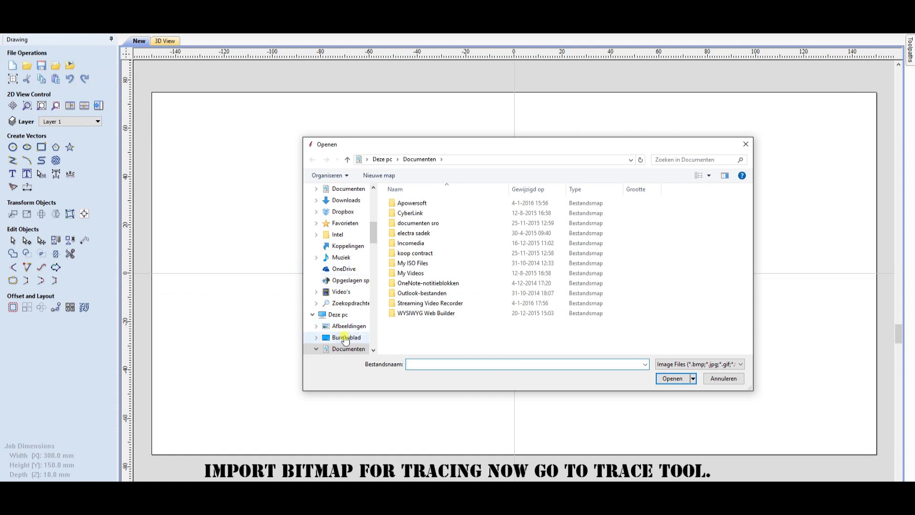
pyautogui.click(345, 337)
pyautogui.scroll(-5, 413, 305)
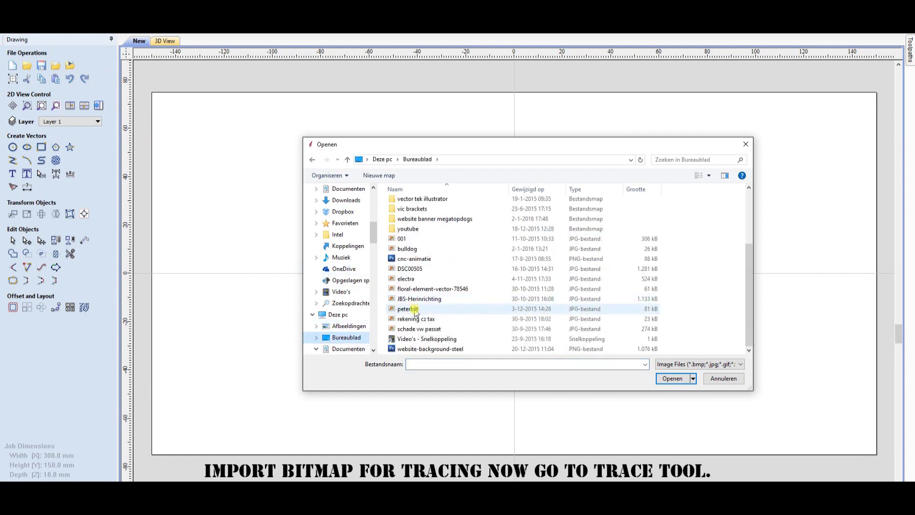
pyautogui.click(409, 309)
pyautogui.click(672, 379)
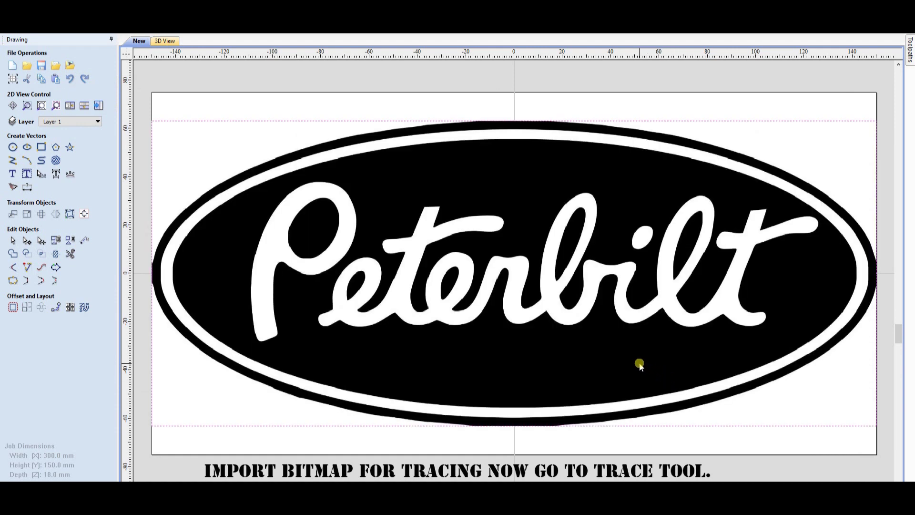
# Step: Trace the Peterbilt bitmap into black/white vectors
pyautogui.click(12, 188)
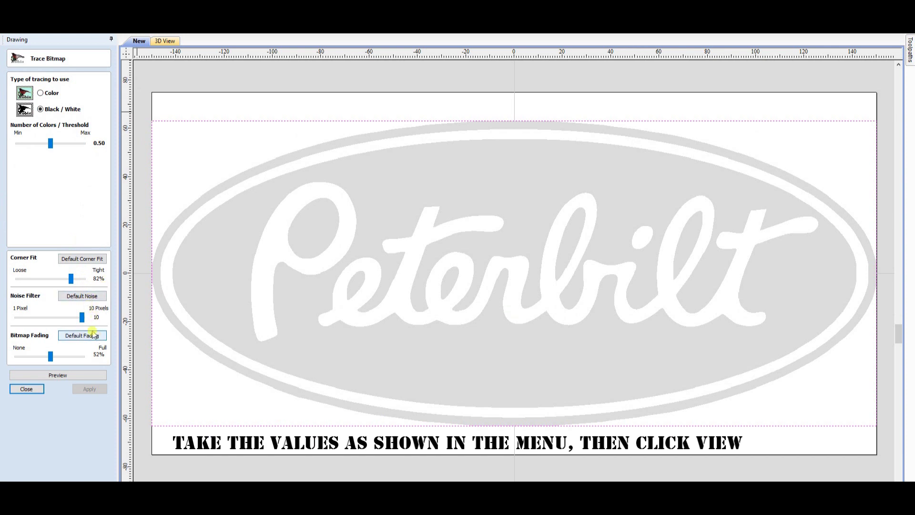
pyautogui.click(57, 375)
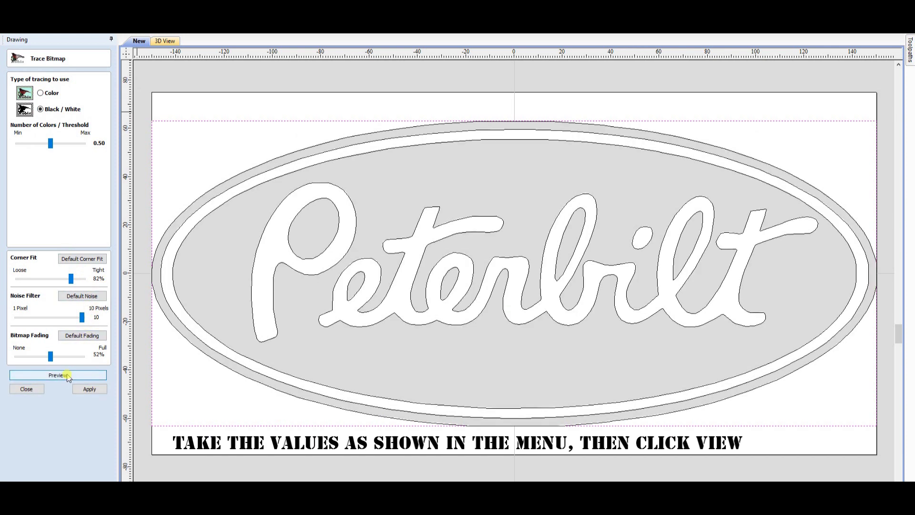
pyautogui.click(89, 390)
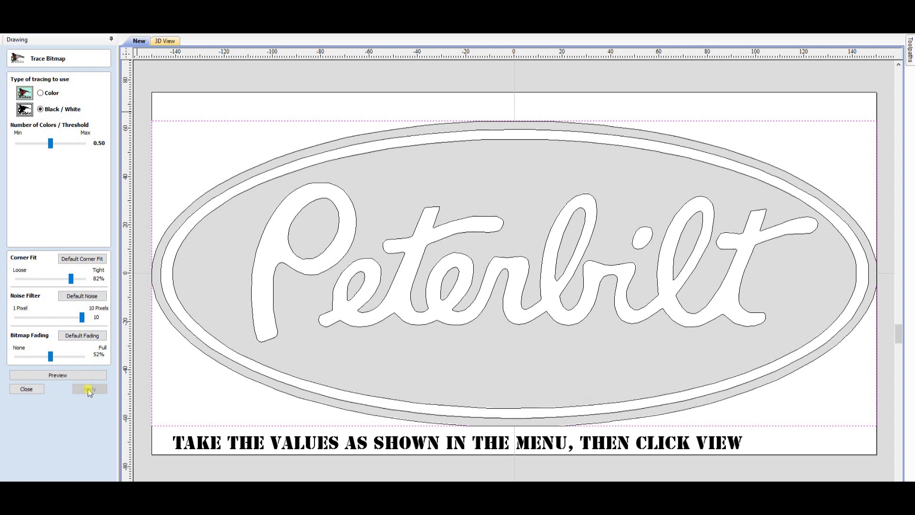
pyautogui.click(26, 388)
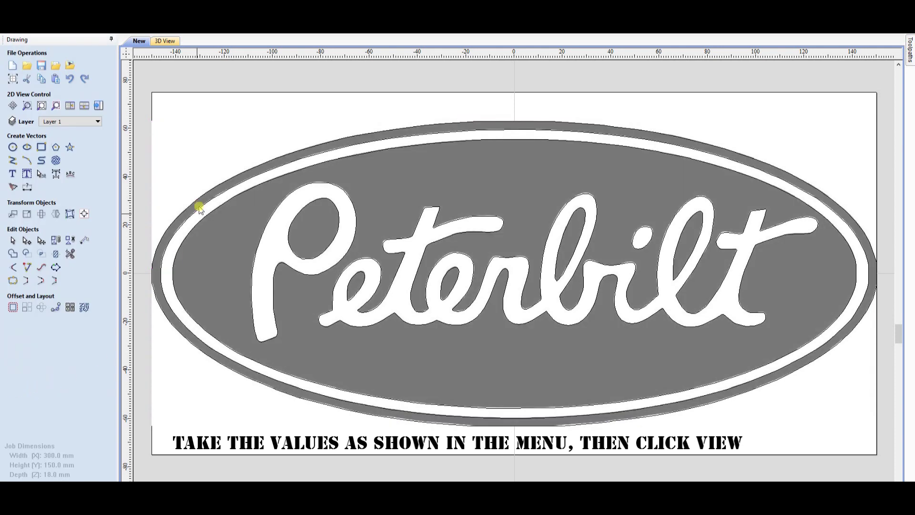
# Step: Delete the bitmap and the three traced ellipse outlines, leaving only the lettering
pyautogui.click(207, 149)
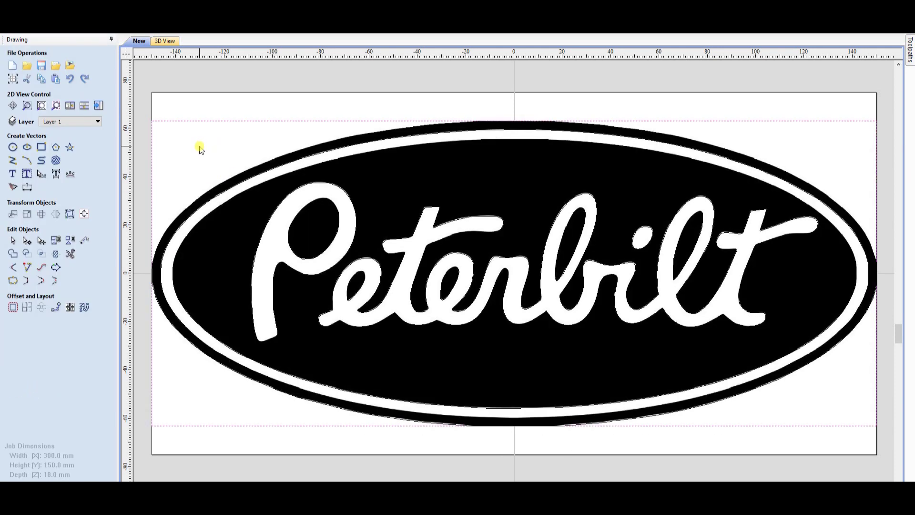
pyautogui.click(200, 146)
pyautogui.press('Delete')
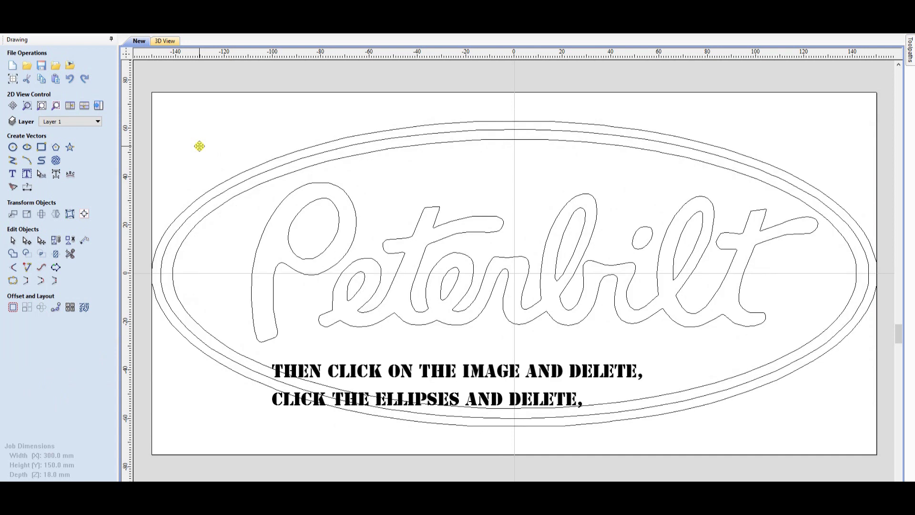
pyautogui.click(229, 179)
pyautogui.press('Delete')
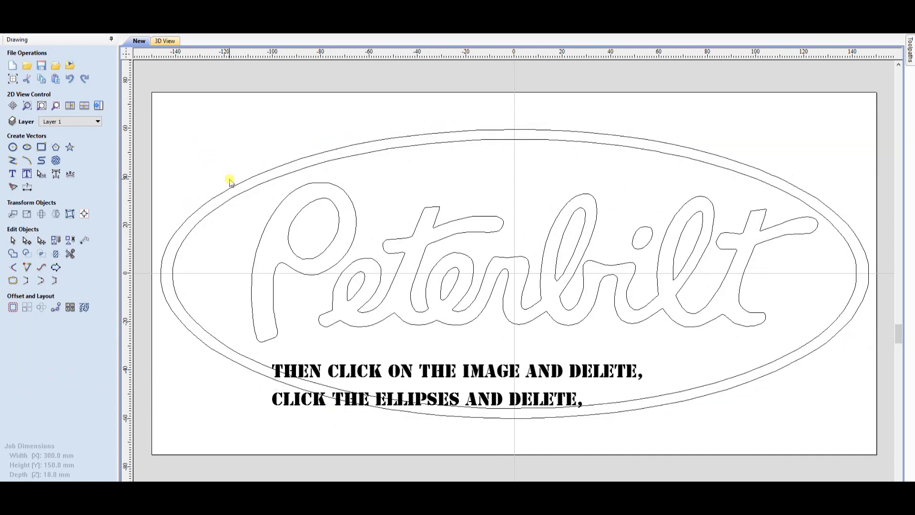
pyautogui.click(230, 180)
pyautogui.press('Delete')
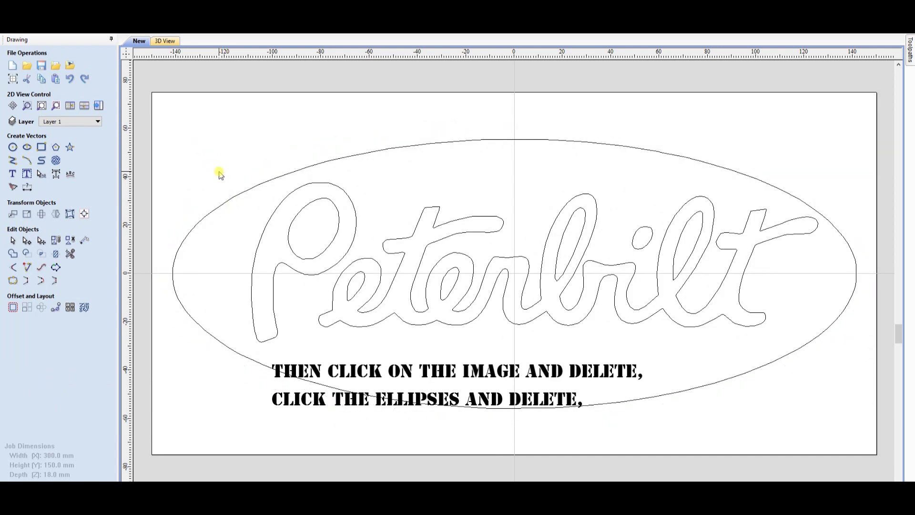
pyautogui.click(231, 198)
pyautogui.press('Delete')
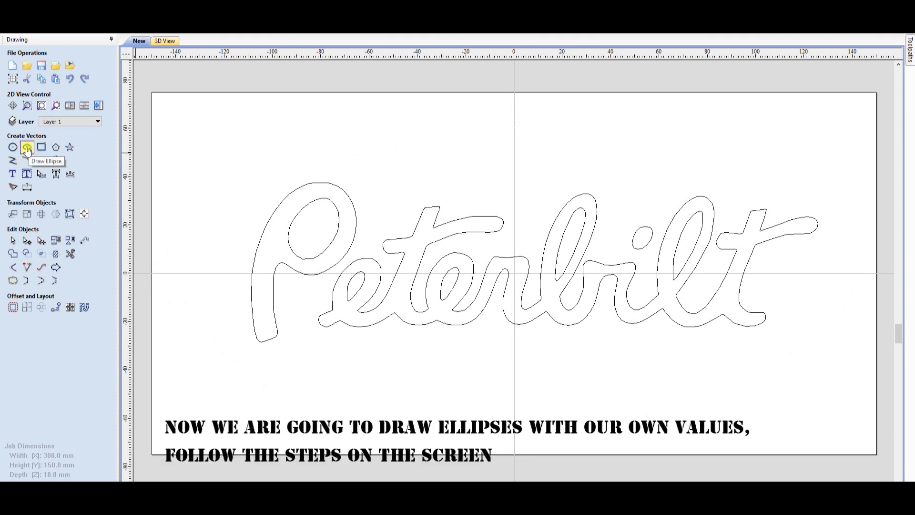
# Step: Draw a centred 295 × 130 mm ellipse around the lettering
pyautogui.click(27, 148)
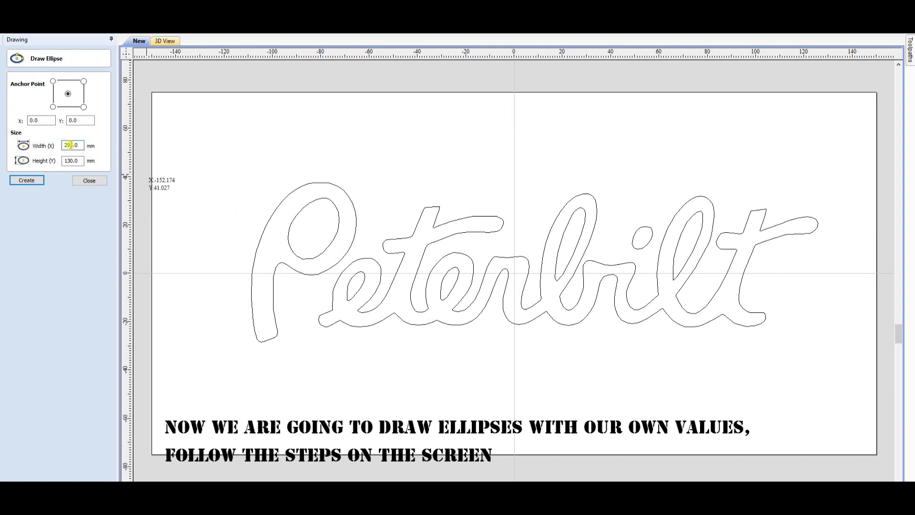
pyautogui.click(79, 161)
pyautogui.click(28, 181)
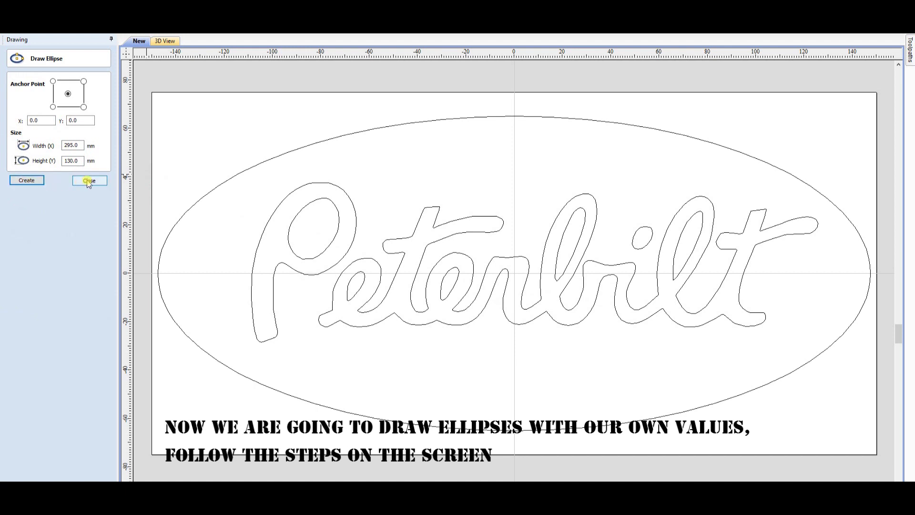
# Step: Add a second centred ellipse of 280 × 120 mm
pyautogui.doubleClick(81, 146)
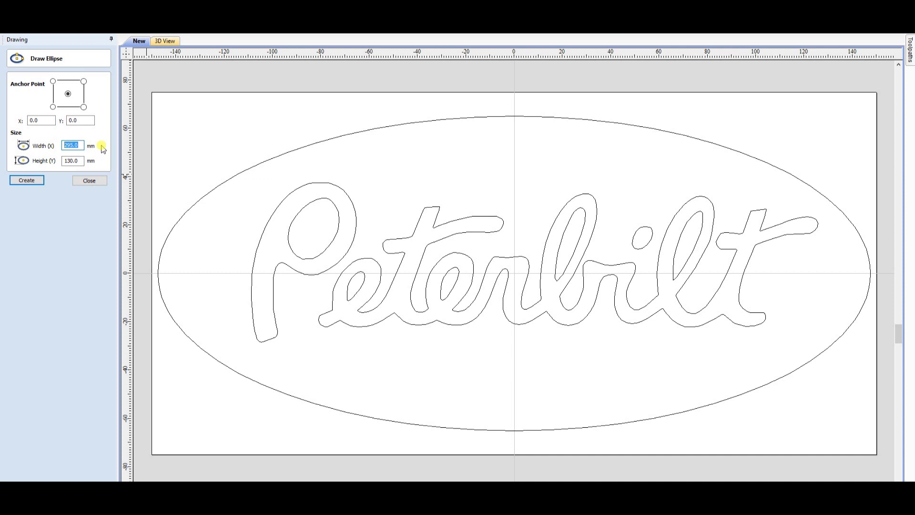
pyautogui.write('280')
pyautogui.doubleClick(75, 161)
pyautogui.write('120')
pyautogui.click(28, 180)
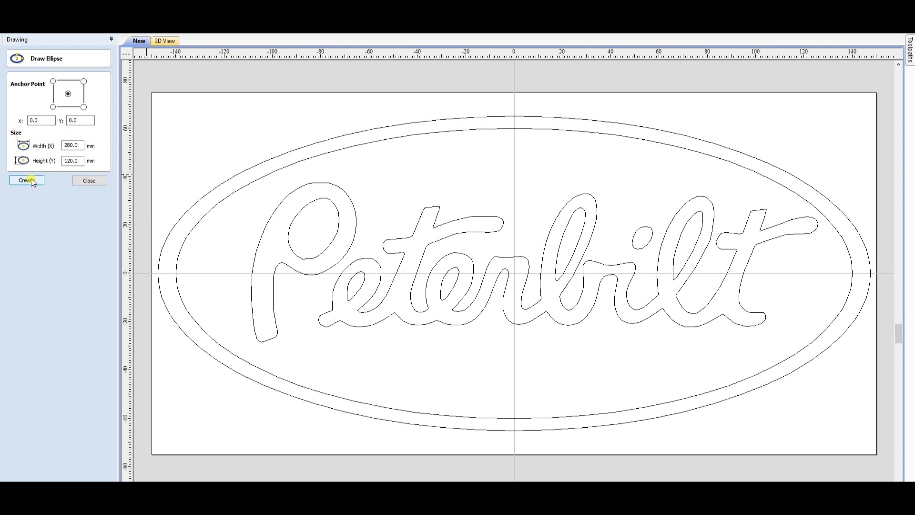
pyautogui.click(89, 183)
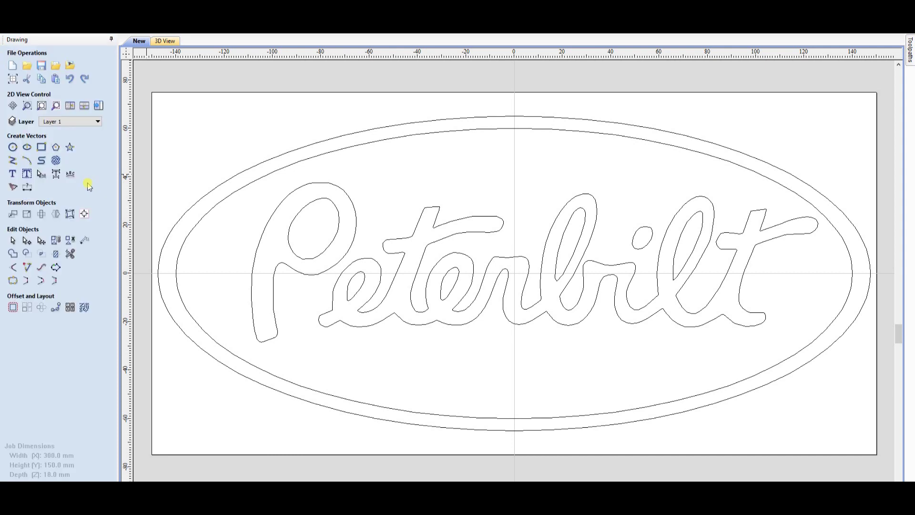
# Step: Measure the 7.5 mm gap between the outer and inner ellipses at the left end
pyautogui.click(84, 240)
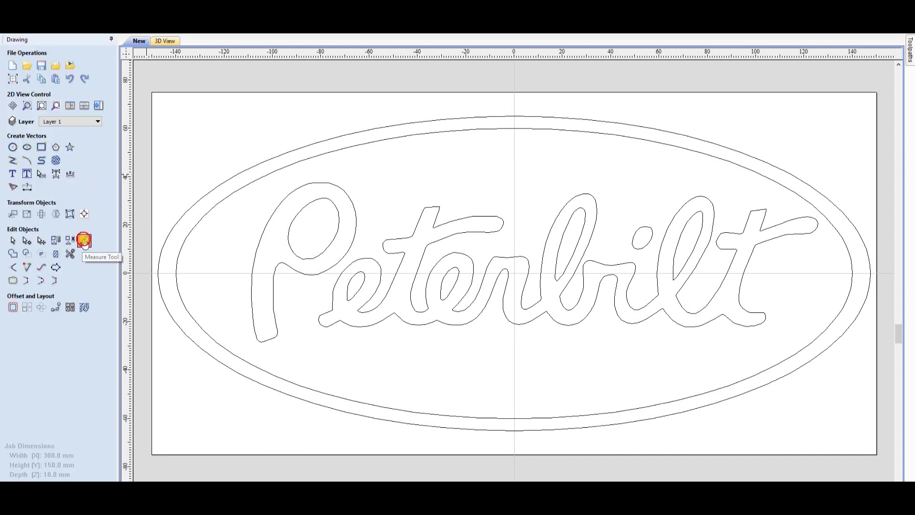
pyautogui.click(158, 273)
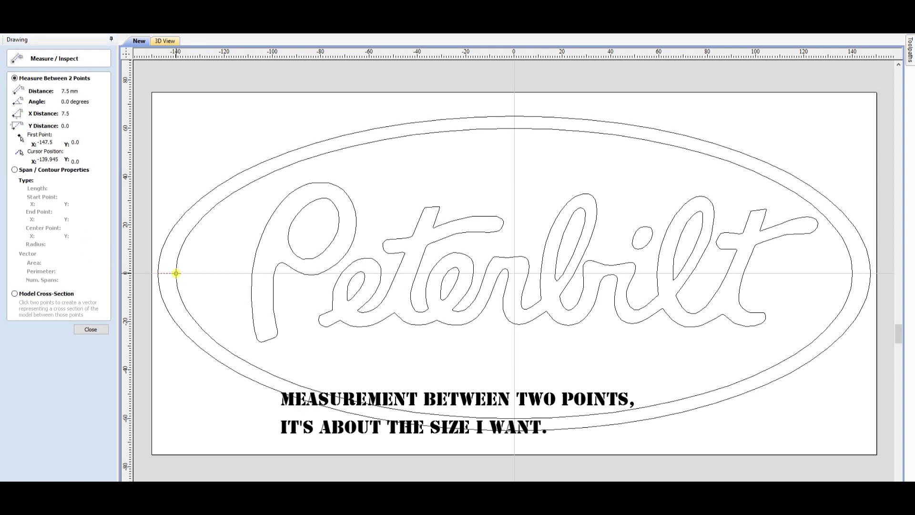
pyautogui.click(176, 273)
pyautogui.click(91, 330)
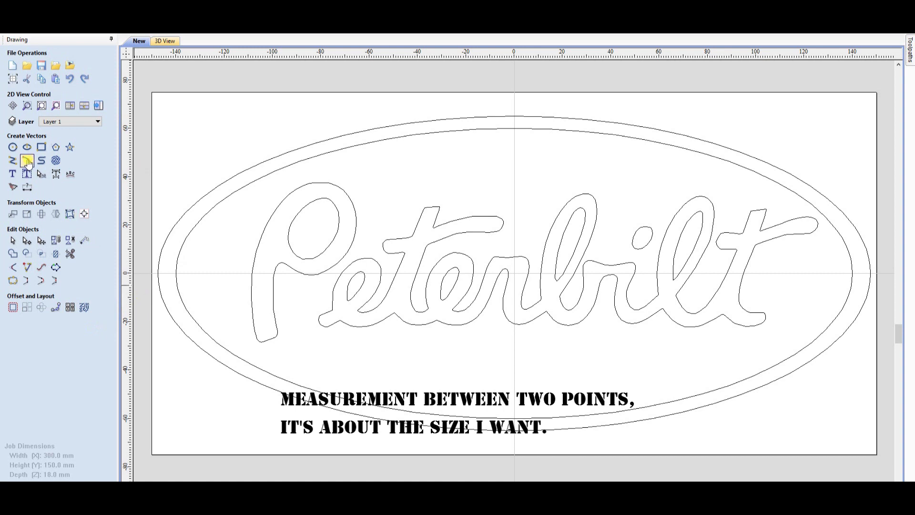
# Step: Draw a 3-point arc from X -147.5 to -140 with a 3 mm height
pyautogui.click(27, 161)
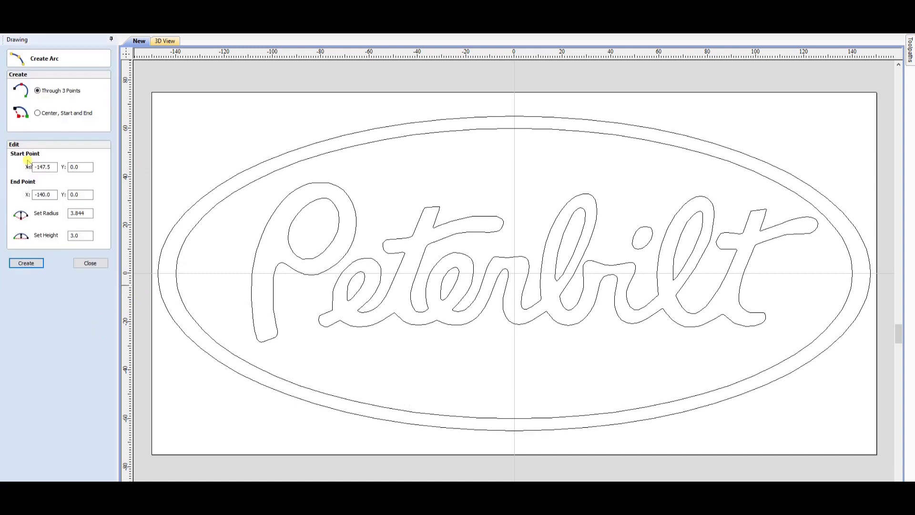
pyautogui.click(158, 274)
pyautogui.click(176, 274)
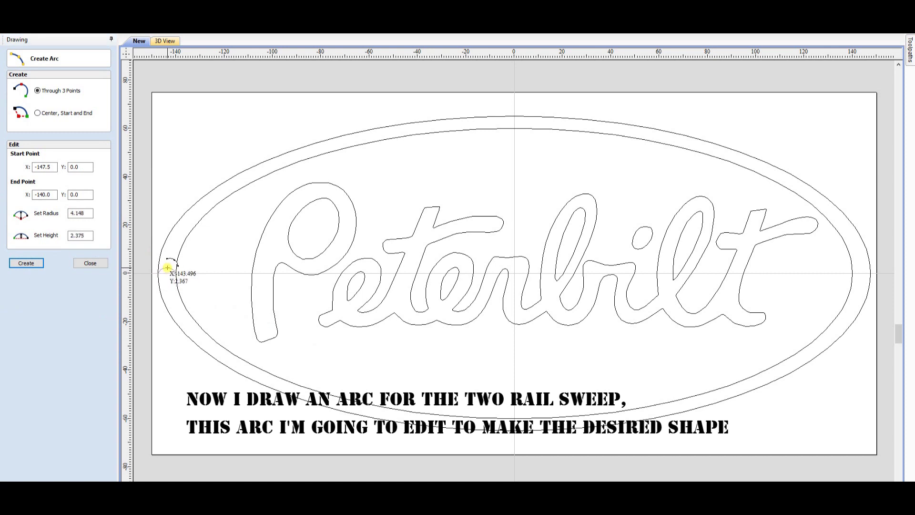
pyautogui.click(169, 268)
pyautogui.doubleClick(89, 235)
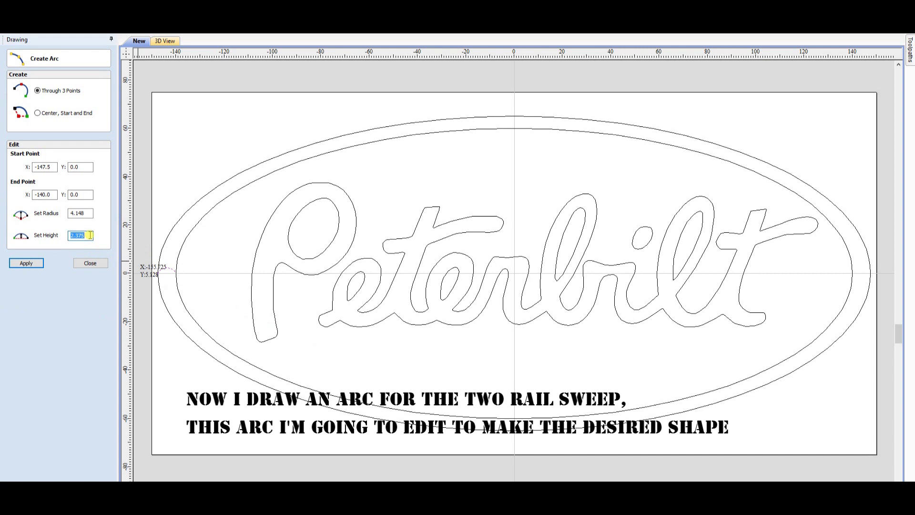
pyautogui.write('3')
pyautogui.click(26, 263)
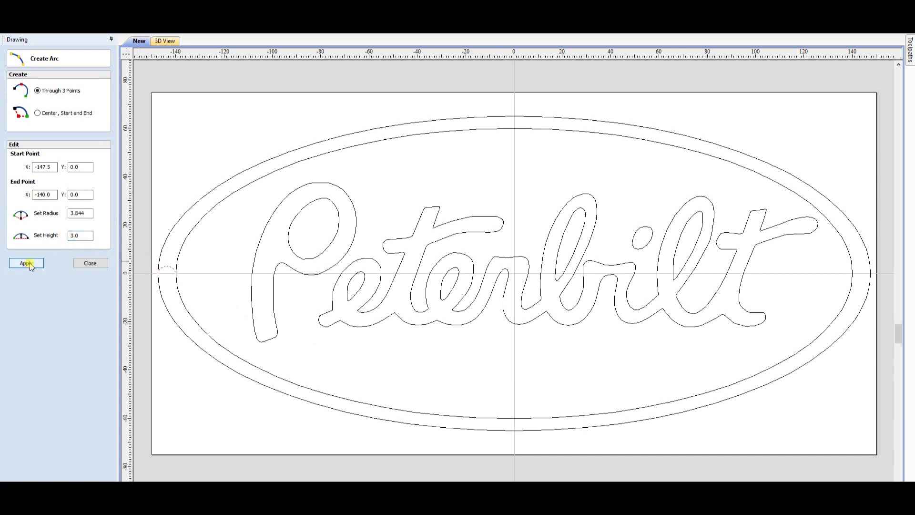
pyautogui.click(88, 264)
pyautogui.click(167, 267)
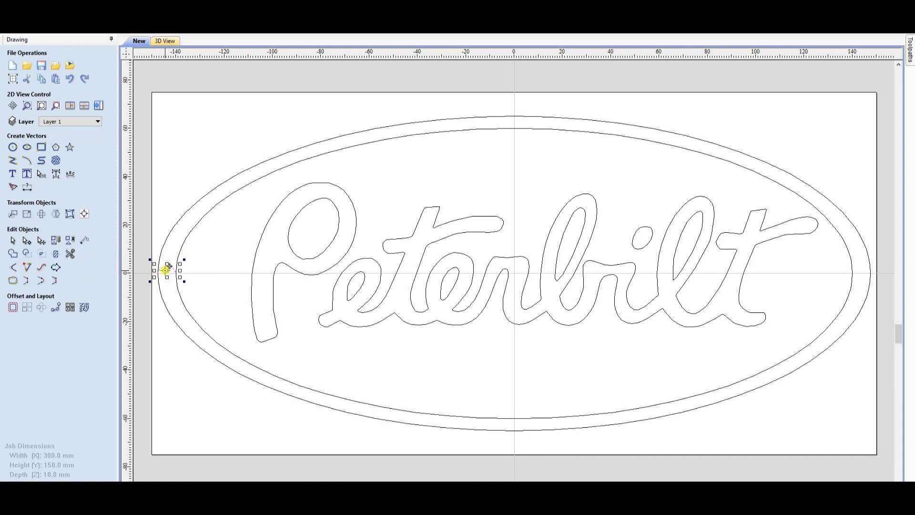
# Step: Move the small arc down below the Peterbilt lettering
pyautogui.moveTo(168, 265); pyautogui.dragTo(485, 356)
pyautogui.scroll(4, 485, 356)
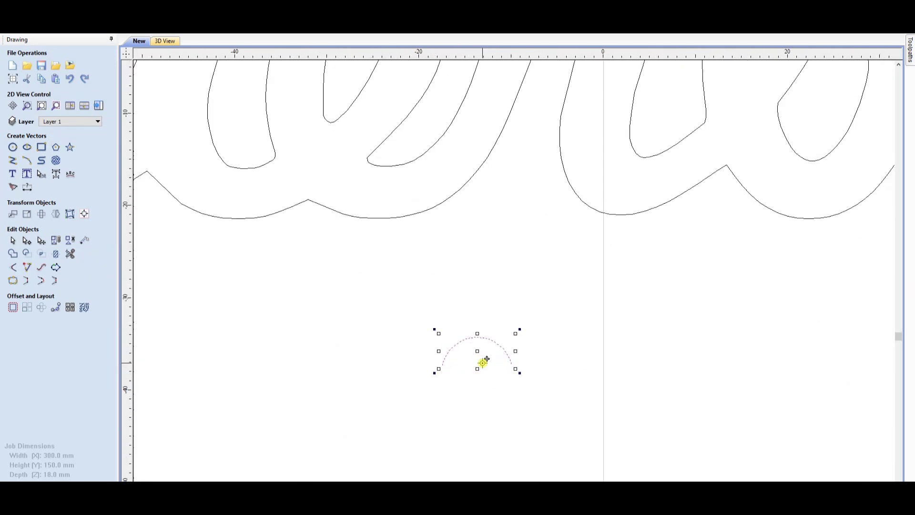
pyautogui.scroll(2, 486, 359)
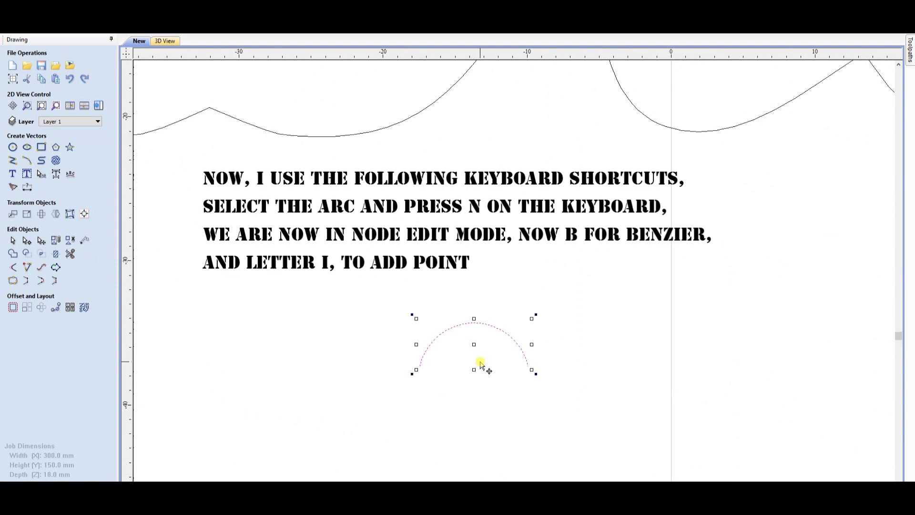
# Step: Convert the arc to a Bezier curve, insert a top node, and adjust its end handles
pyautogui.press('n')
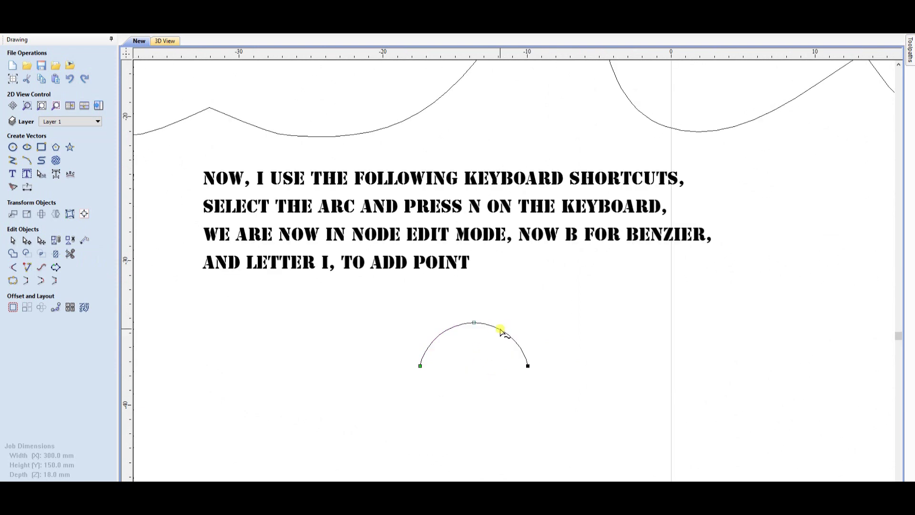
pyautogui.press('b')
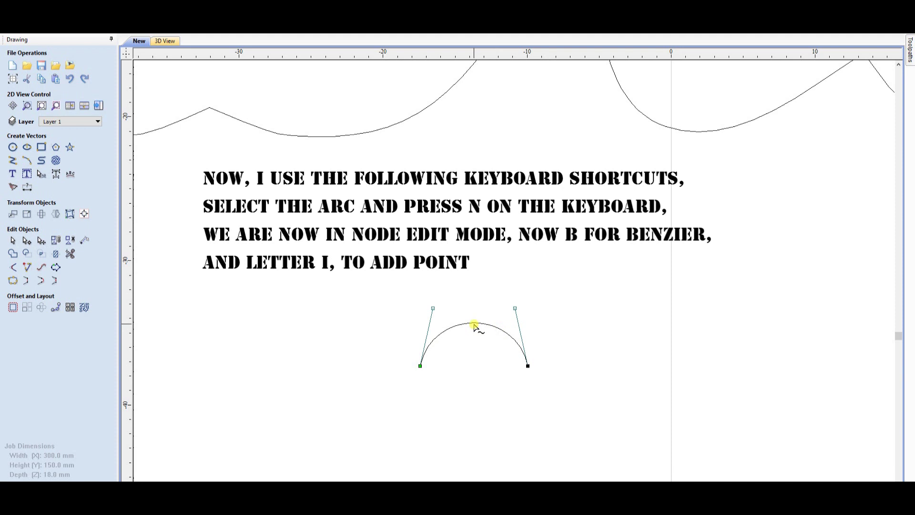
pyautogui.press('i')
pyautogui.press('i')
pyautogui.press('i')
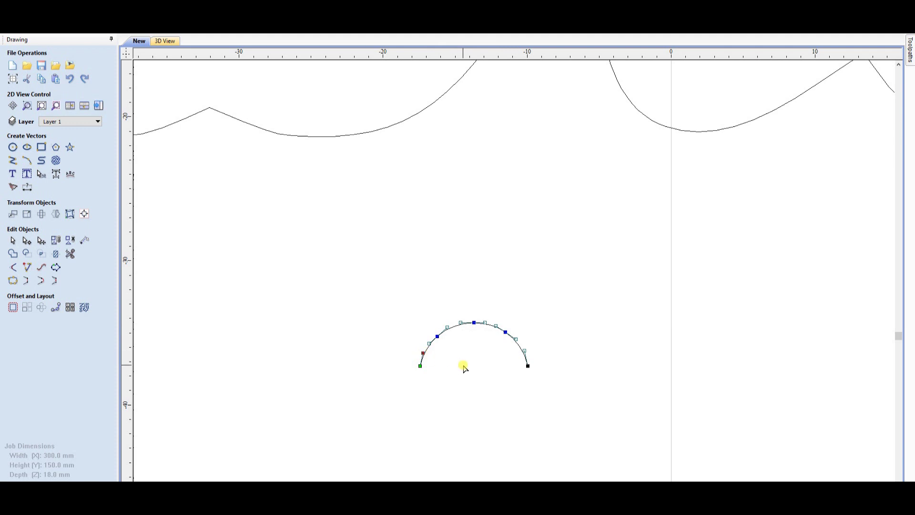
pyautogui.press('Left')
pyautogui.press('Left')
pyautogui.press('Left')
pyautogui.click(527, 367)
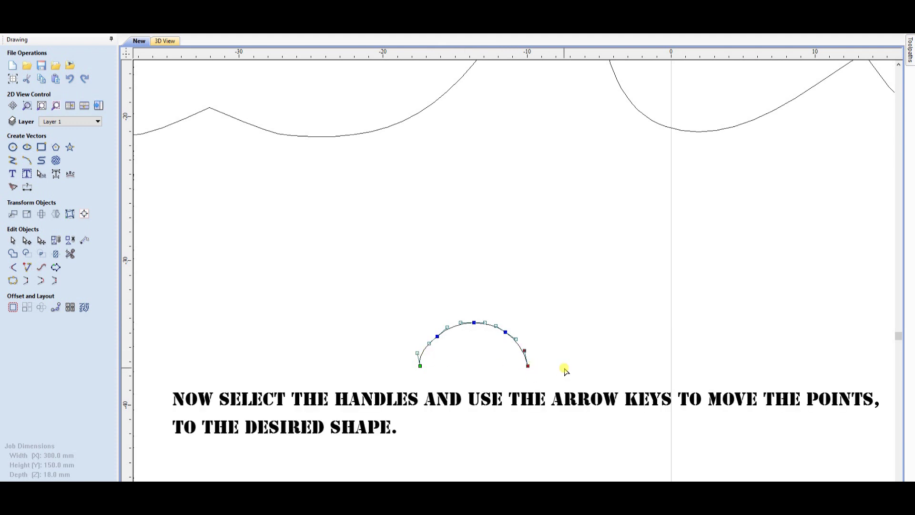
pyautogui.press('Right')
pyautogui.press('Left')
pyautogui.click(524, 358)
pyautogui.click(525, 351)
pyautogui.press('Right')
pyautogui.press('Right')
# Step: Lower the arc's shoulder and top nodes into a flatter dome, then zoom out
pyautogui.click(505, 331)
pyautogui.press('Down')
pyautogui.press('Down')
pyautogui.click(437, 336)
pyautogui.press('Down')
pyautogui.press('Down')
pyautogui.click(474, 323)
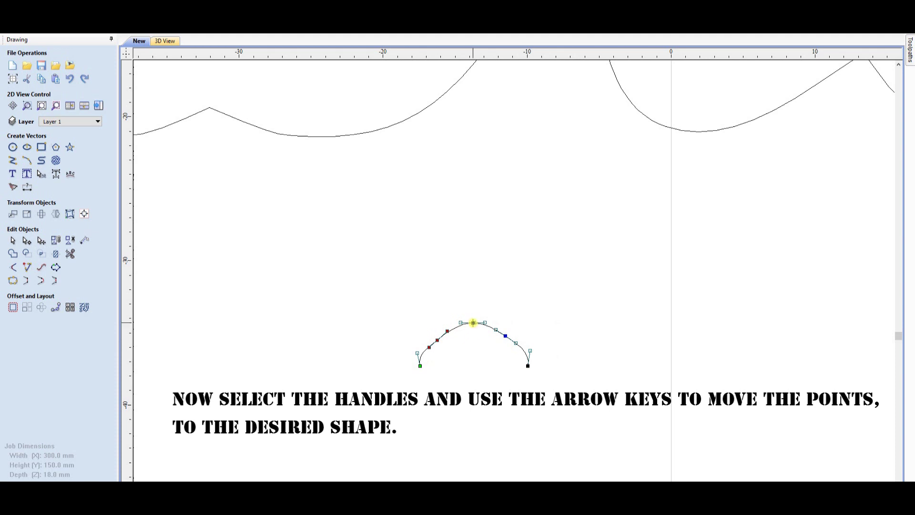
pyautogui.press('Down')
pyautogui.press('Down')
pyautogui.press('Down')
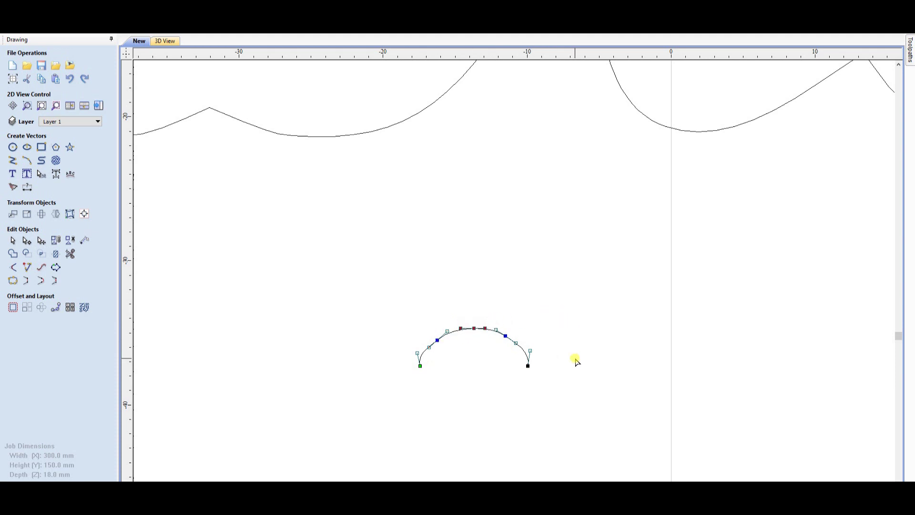
pyautogui.click(577, 359)
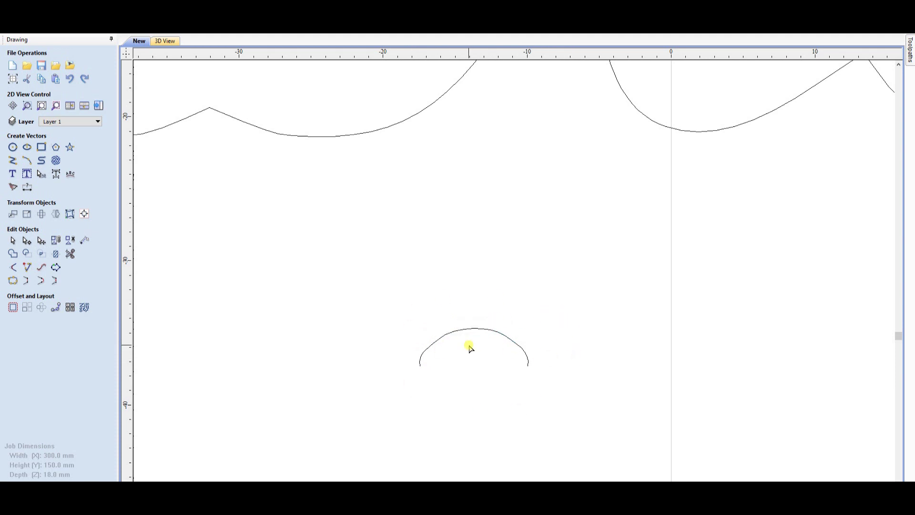
pyautogui.scroll(-10, 470, 346)
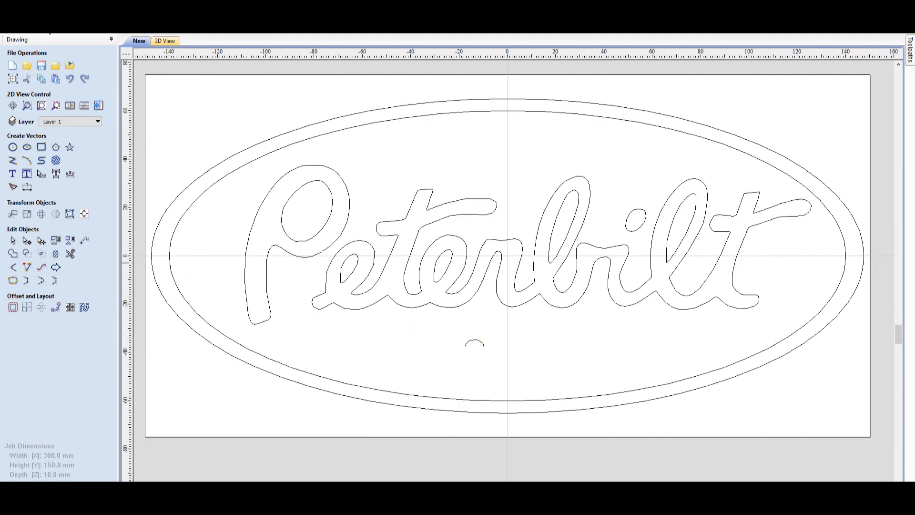
# Step: Start Create Shape and select all Peterbilt letter outlines and their inner loops
pyautogui.click(57, 480)
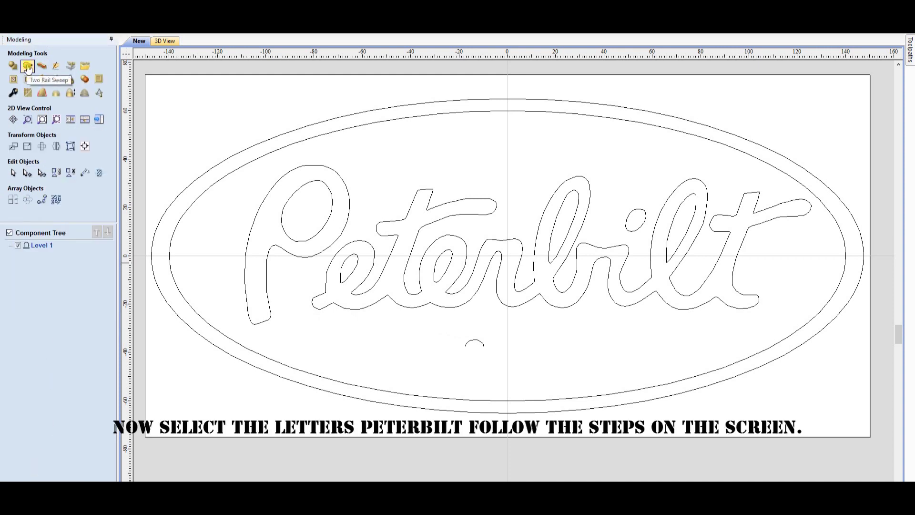
pyautogui.click(13, 67)
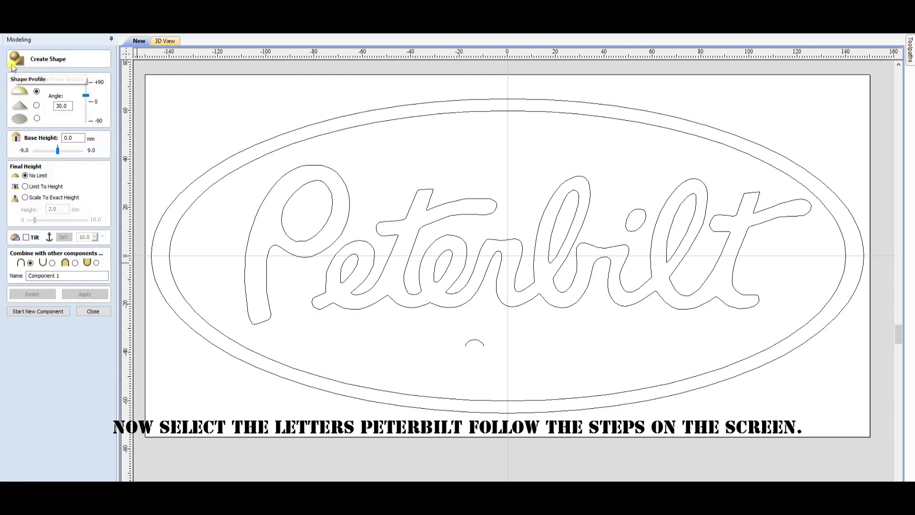
pyautogui.click(338, 175)
pyautogui.click(363, 242)
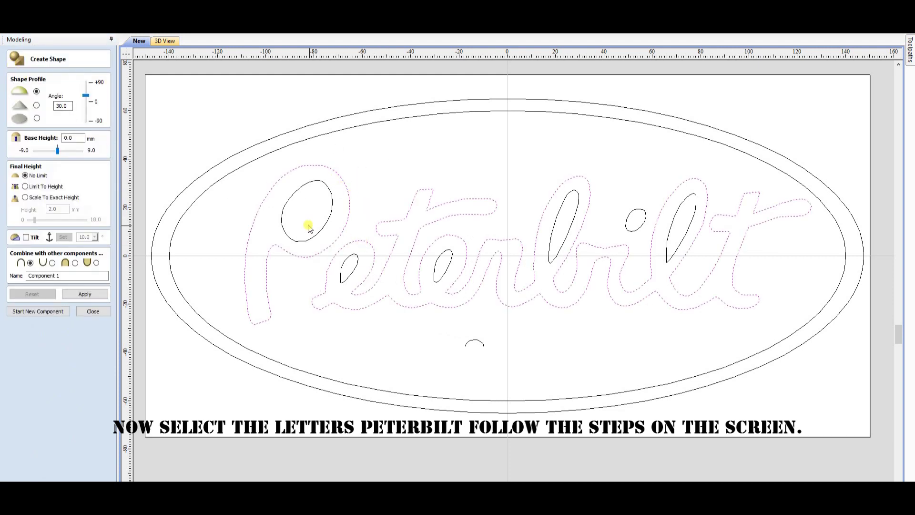
pyautogui.click(319, 232)
pyautogui.click(353, 257)
pyautogui.click(445, 255)
pyautogui.click(556, 225)
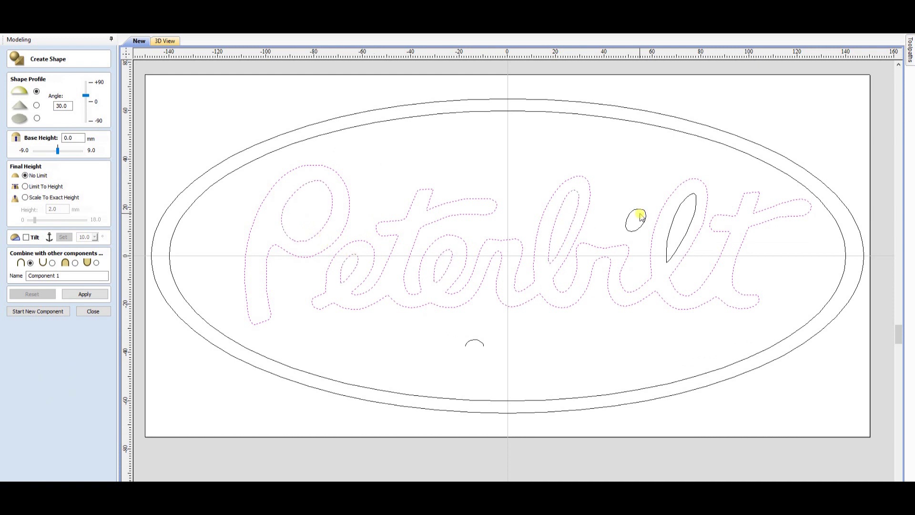
pyautogui.keyDown('shift'); pyautogui.click(678, 209); pyautogui.keyUp('shift')
# Step: Nudge the lettering left, set a 1 mm base height, and build the shape
pyautogui.press('Left')
pyautogui.press('Left')
pyautogui.press('Left')
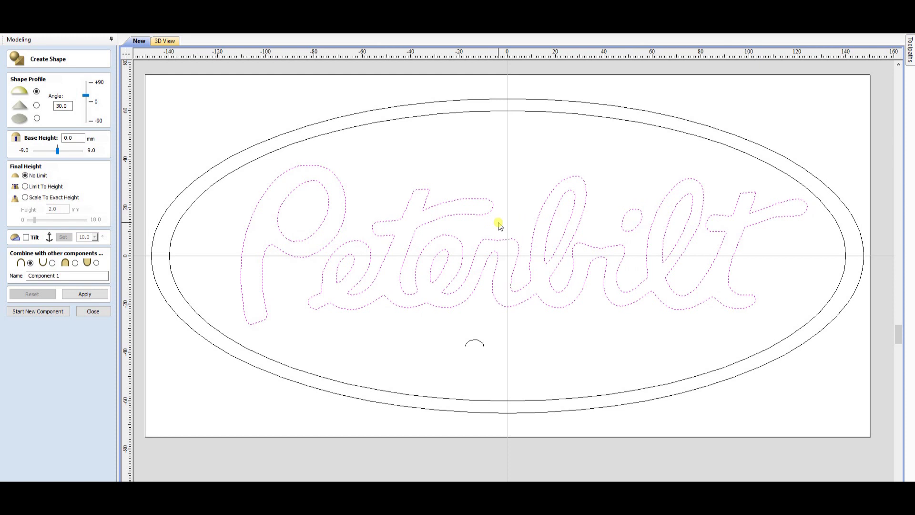
pyautogui.press('Left')
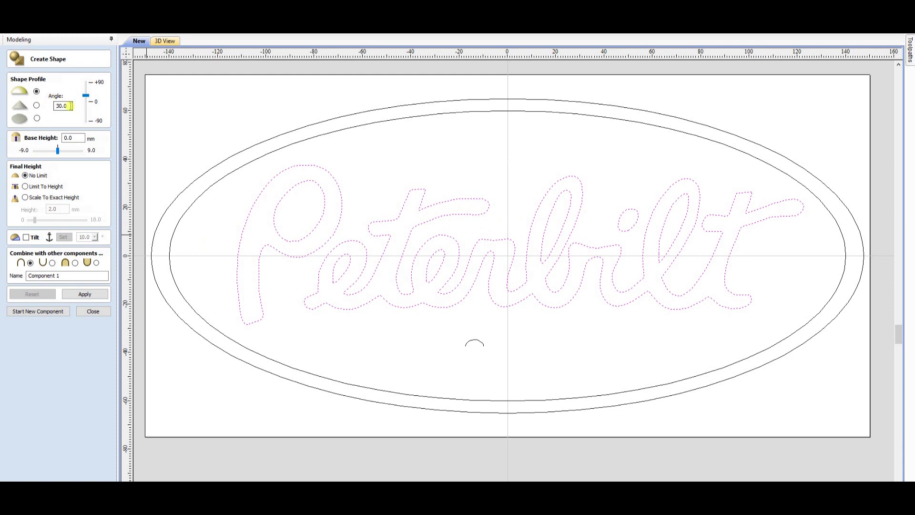
pyautogui.click(73, 138)
pyautogui.write('1')
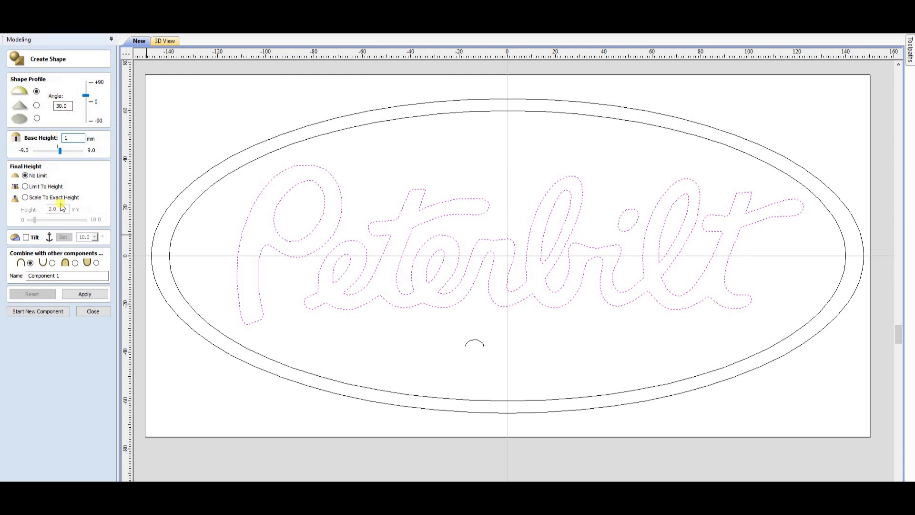
pyautogui.click(88, 294)
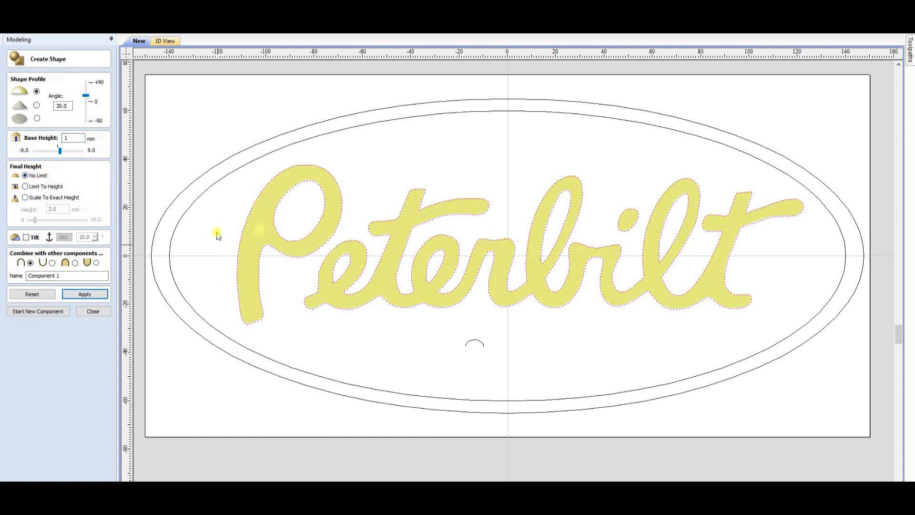
pyautogui.click(168, 42)
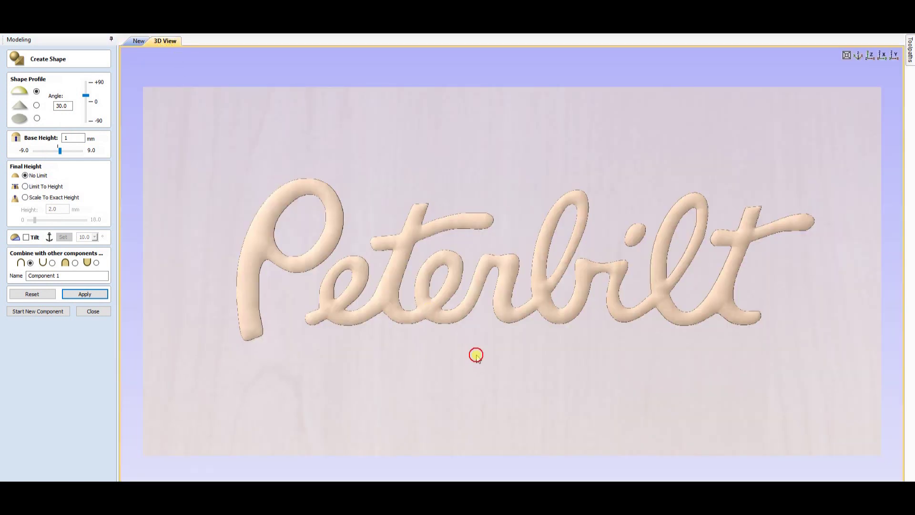
# Step: Orbit to inspect the lettering relief, apply it as Component 1, and return to 2D
pyautogui.moveTo(476, 355); pyautogui.dragTo(478, 184)
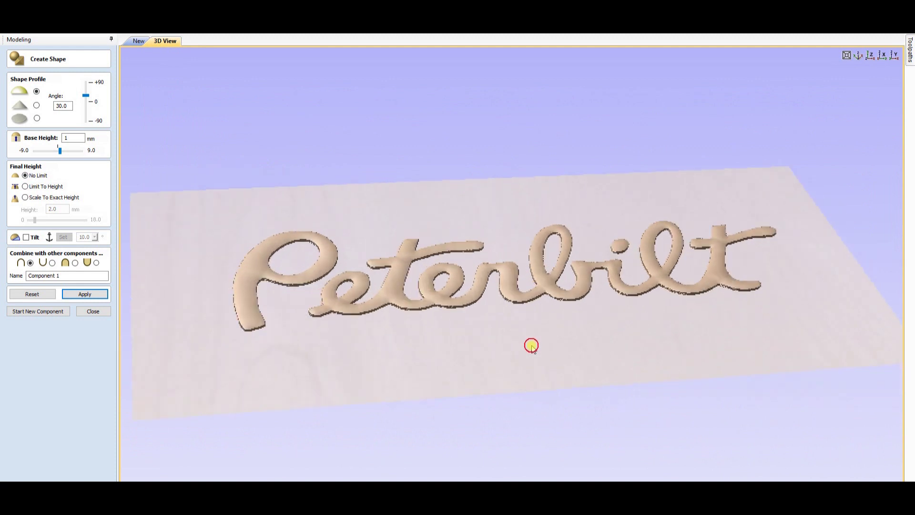
pyautogui.moveTo(531, 345); pyautogui.dragTo(552, 343)
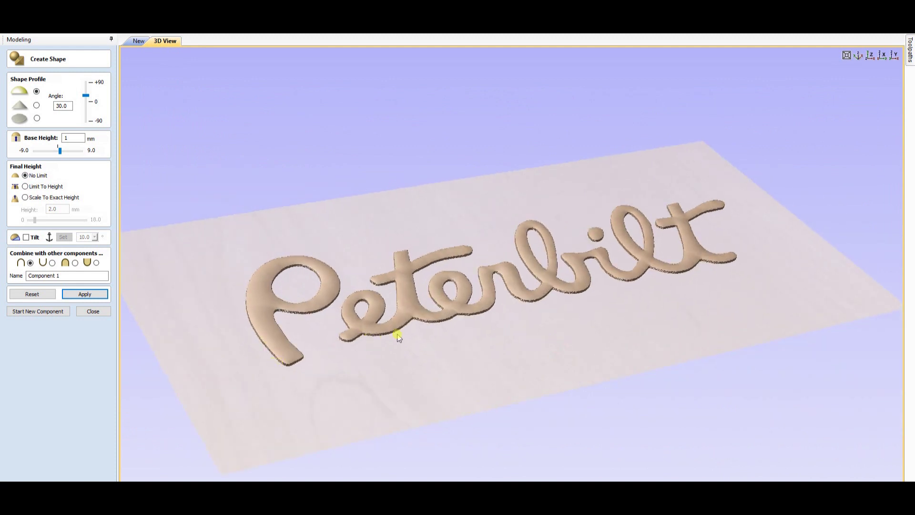
pyautogui.click(86, 294)
pyautogui.click(50, 312)
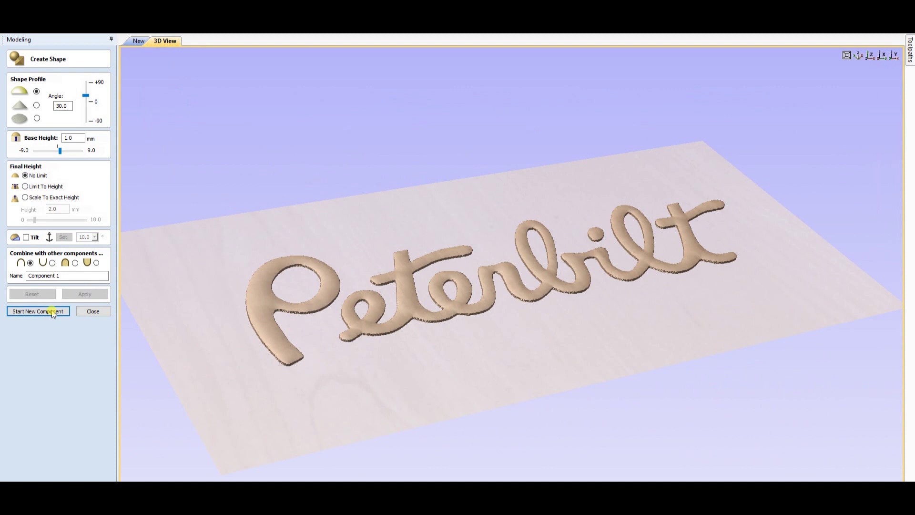
pyautogui.click(92, 311)
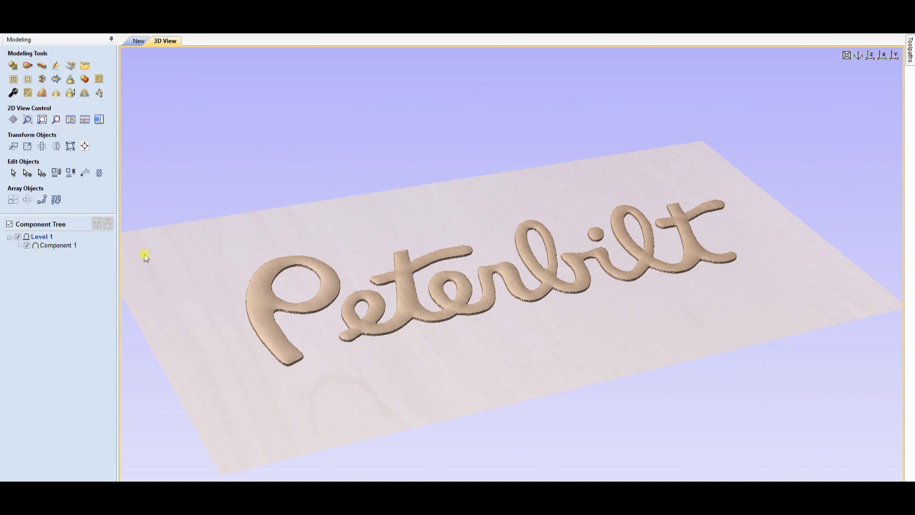
pyautogui.click(137, 40)
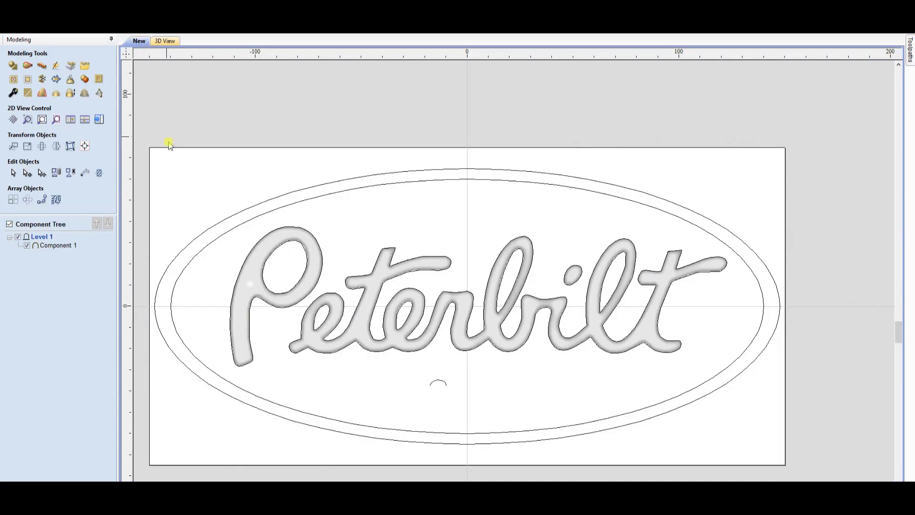
# Step: Build a domed shape from the outer ellipse with a 0 mm base height
pyautogui.click(192, 240)
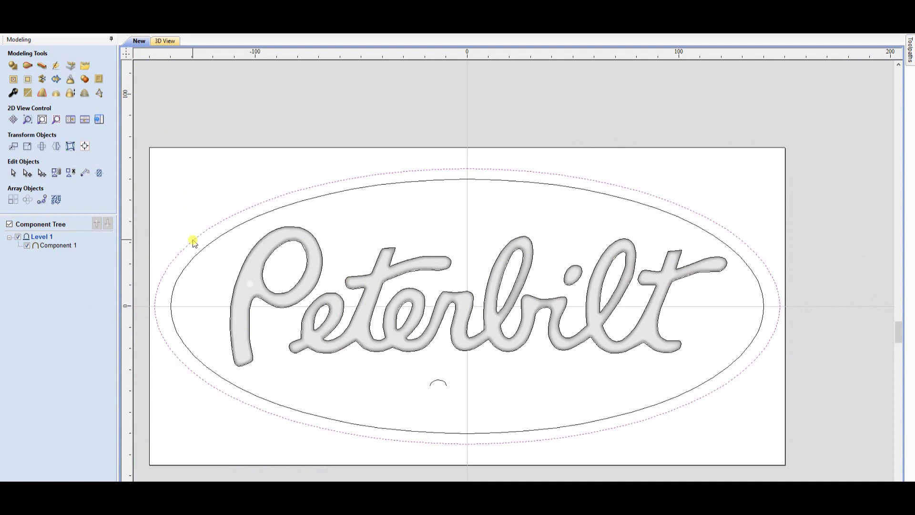
pyautogui.click(13, 66)
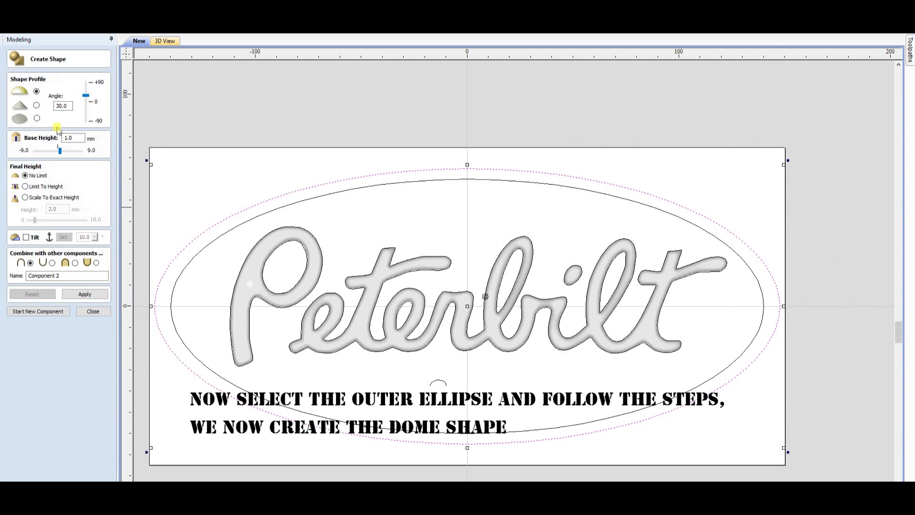
pyautogui.write('0')
pyautogui.click(84, 294)
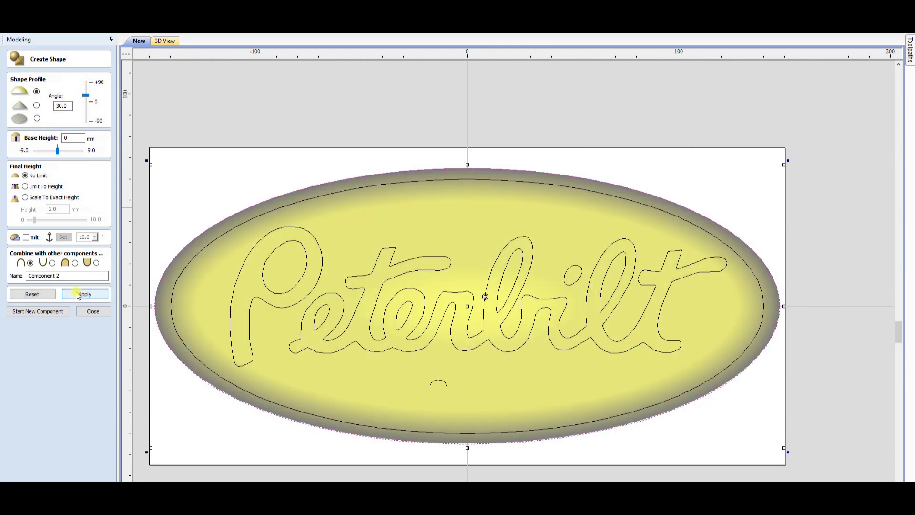
# Step: Inspect the domed oval from top, side and isometric views, then commit it as Component 2
pyautogui.click(165, 40)
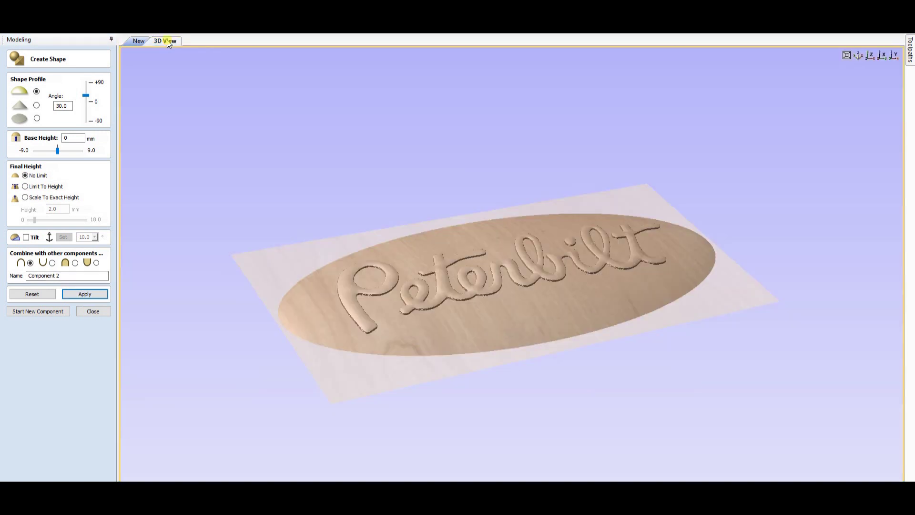
pyautogui.moveTo(510, 396); pyautogui.dragTo(378, 286)
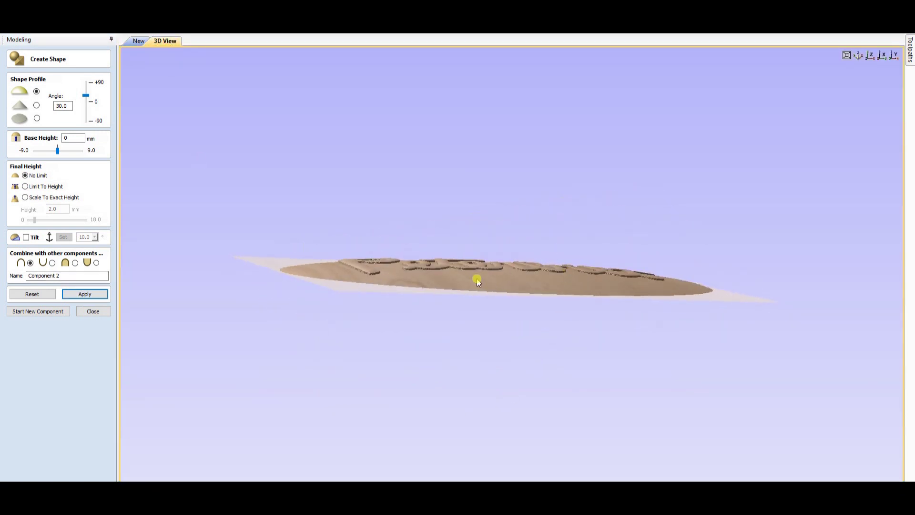
pyautogui.click(858, 55)
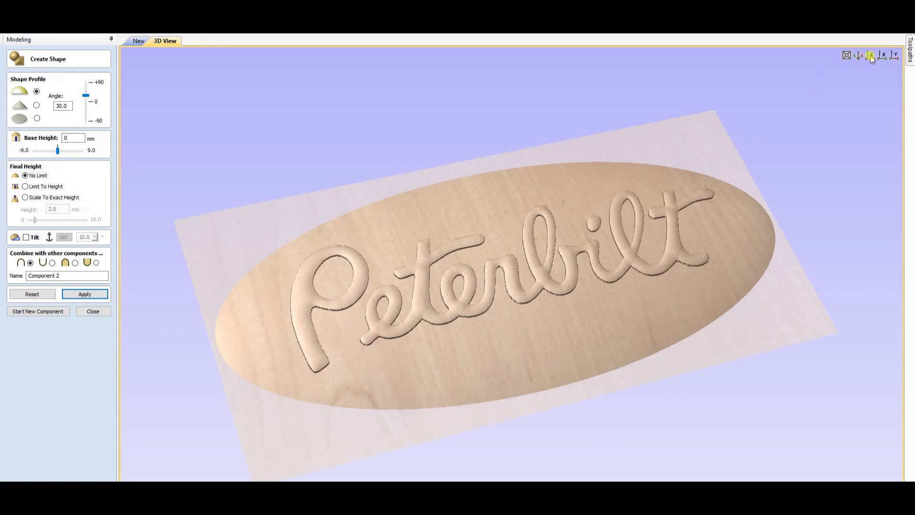
pyautogui.click(869, 57)
pyautogui.click(882, 56)
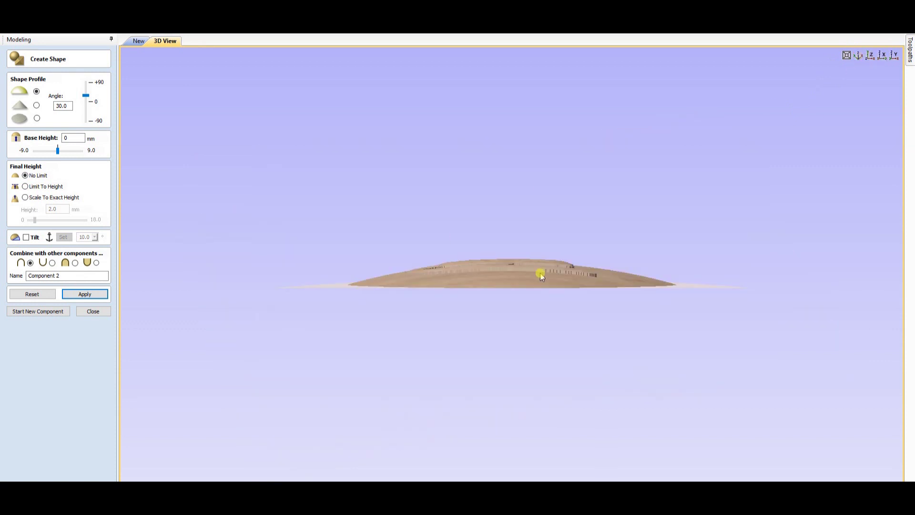
pyautogui.click(846, 55)
pyautogui.click(858, 56)
pyautogui.click(869, 56)
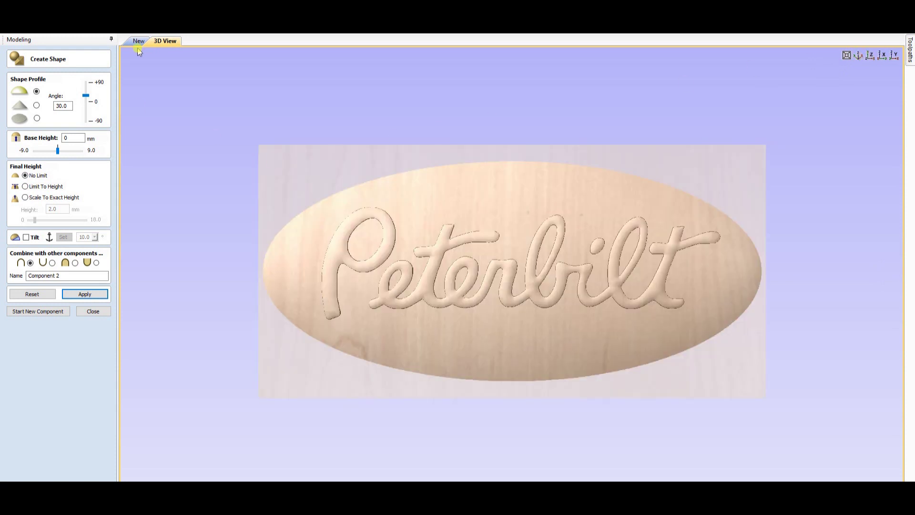
pyautogui.click(46, 312)
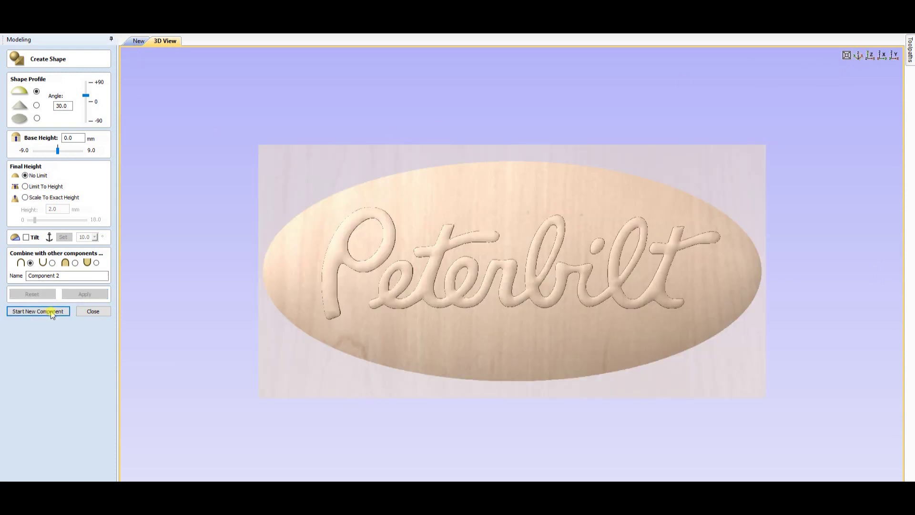
pyautogui.click(94, 312)
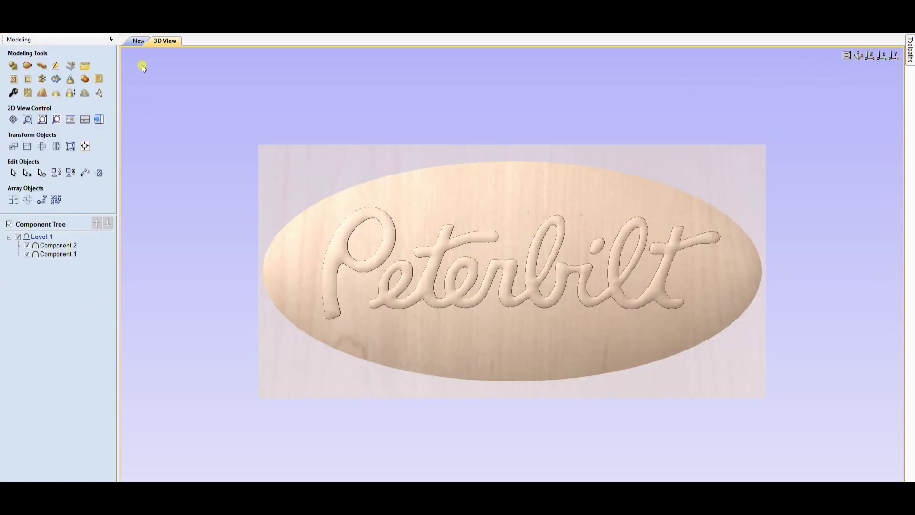
# Step: Sweep the small arc along both ellipse rails to form a rim, kept as Component 3
pyautogui.click(138, 41)
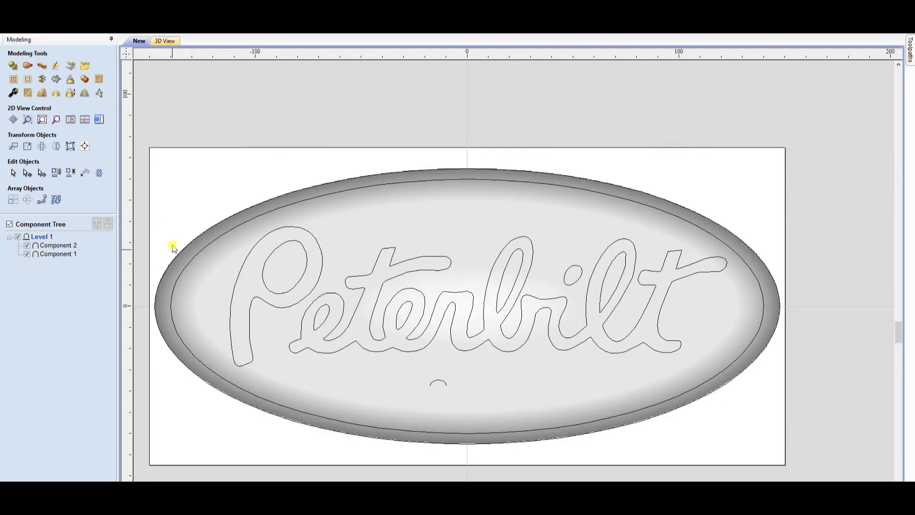
pyautogui.click(195, 242)
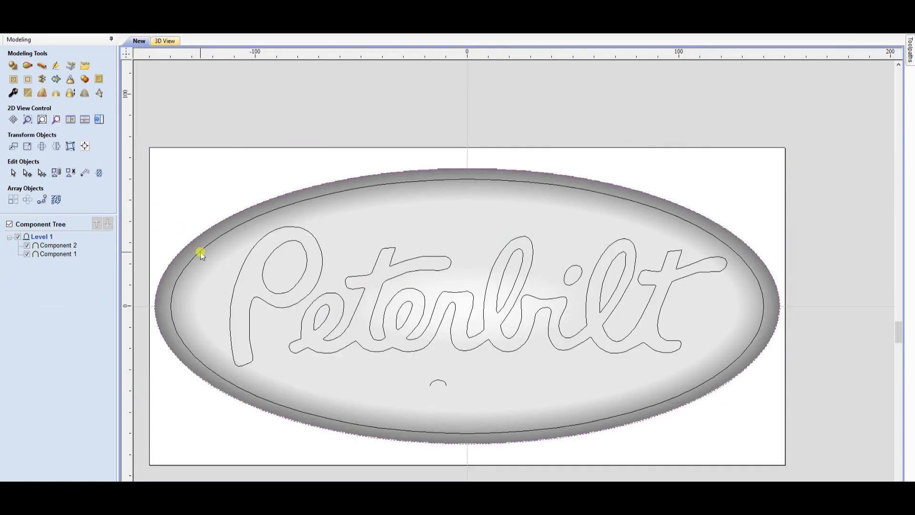
pyautogui.keyDown('shift'); pyautogui.click(200, 250); pyautogui.keyUp('shift')
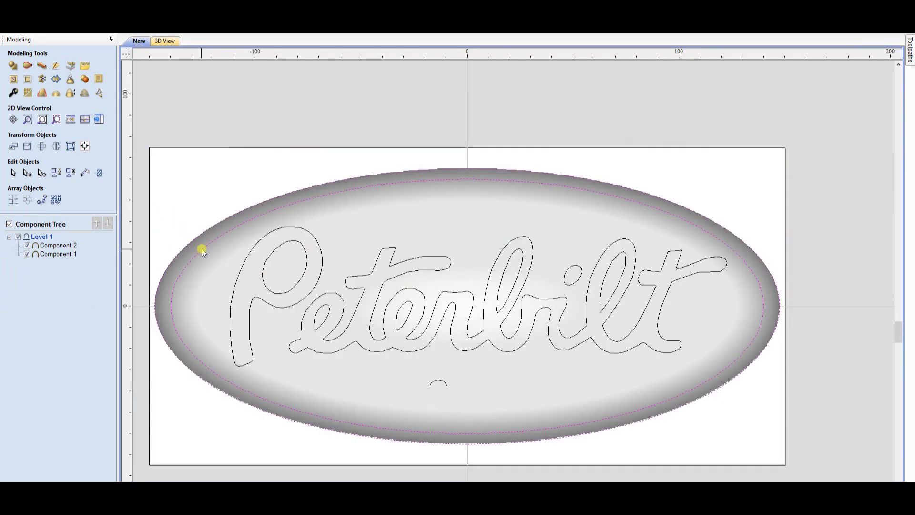
pyautogui.click(28, 67)
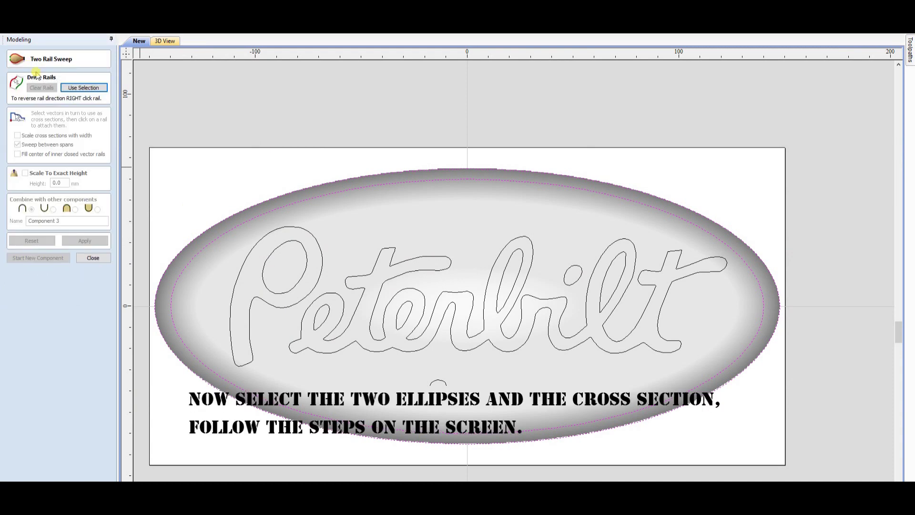
pyautogui.click(84, 88)
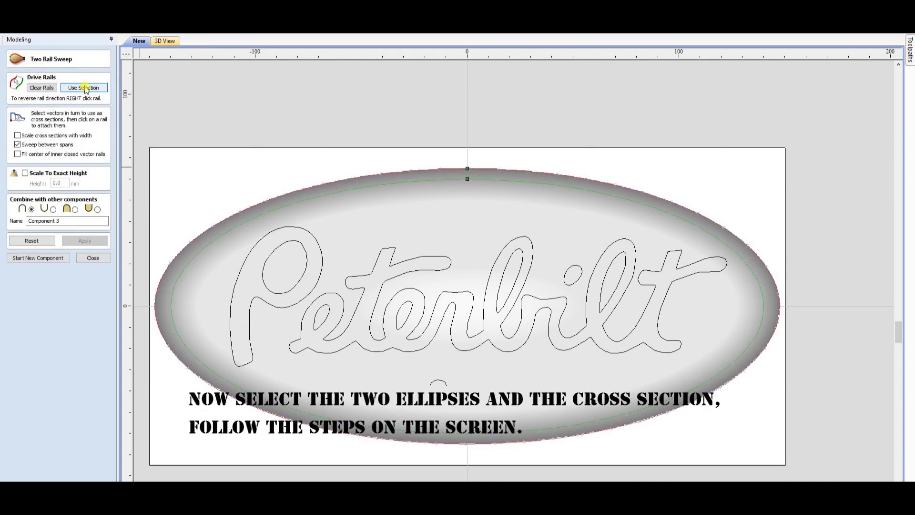
pyautogui.click(437, 381)
pyautogui.click(468, 180)
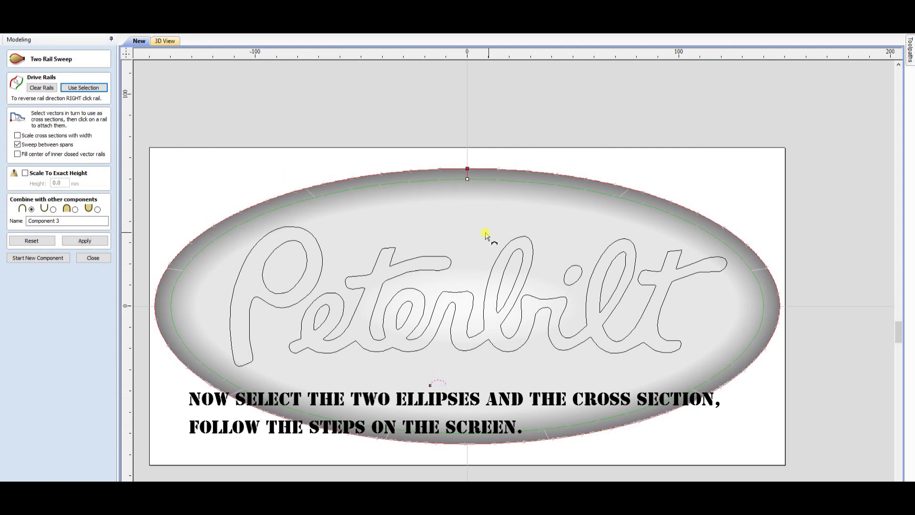
pyautogui.click(85, 241)
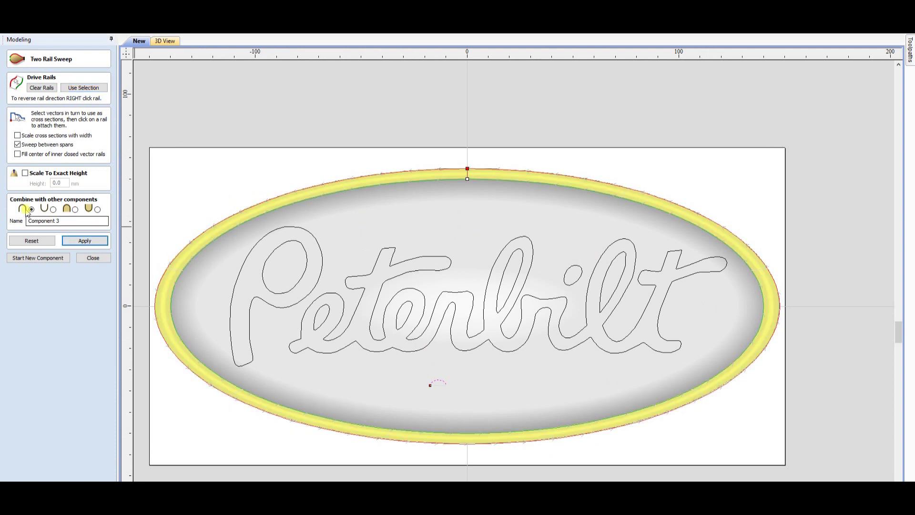
pyautogui.click(42, 260)
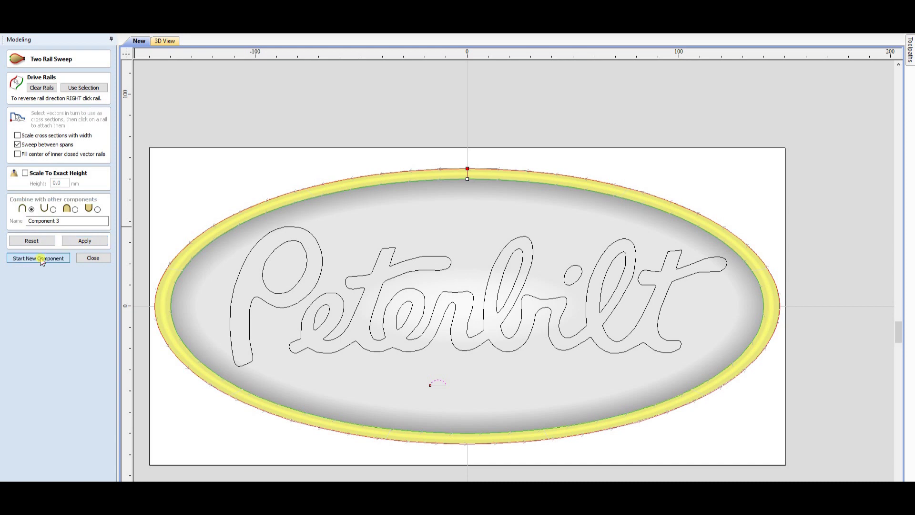
pyautogui.click(94, 258)
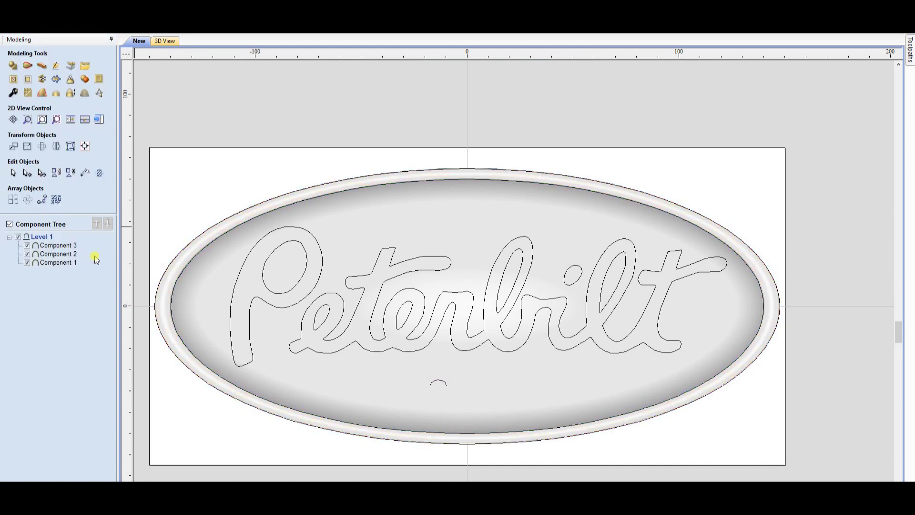
# Step: In the 3D view, smooth the Peterbilt lettering component (Component 1) to near maximum
pyautogui.click(165, 41)
pyautogui.moveTo(591, 386); pyautogui.dragTo(562, 255)
pyautogui.moveTo(462, 332); pyautogui.dragTo(185, 375)
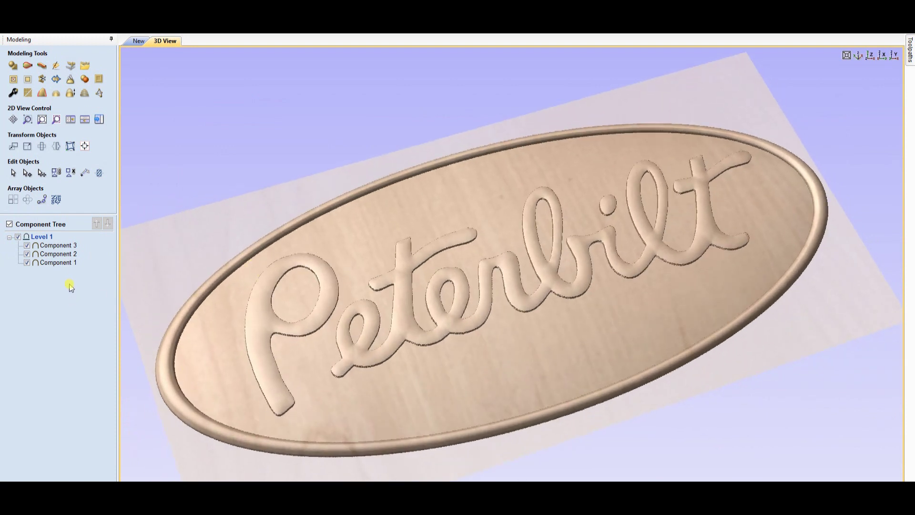
pyautogui.click(58, 262)
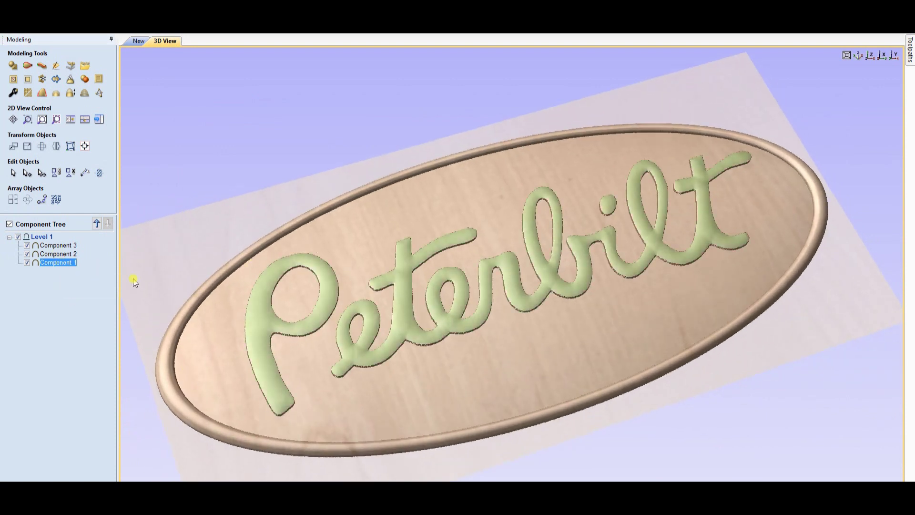
pyautogui.click(27, 94)
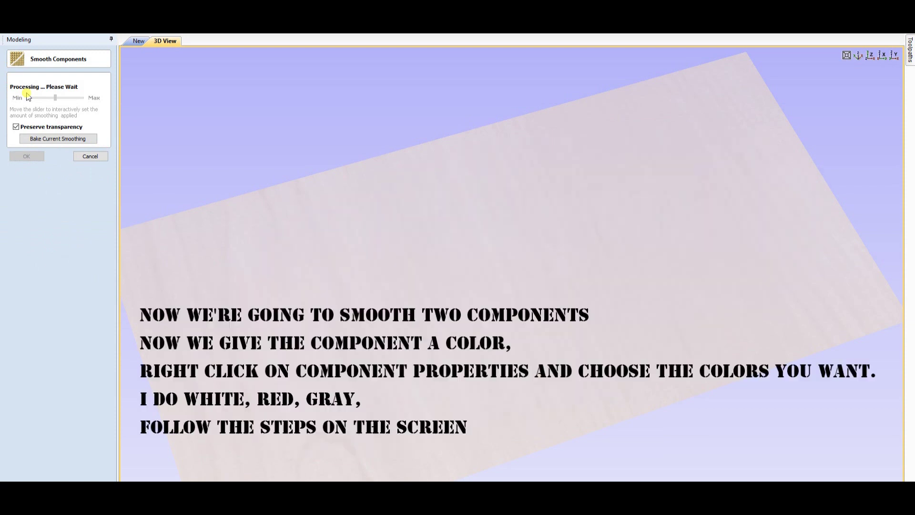
pyautogui.moveTo(484, 331); pyautogui.dragTo(496, 295)
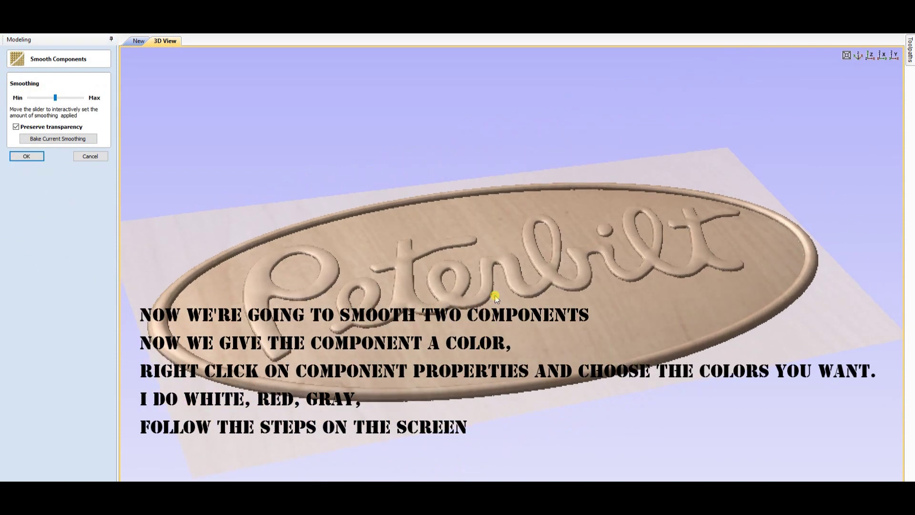
pyautogui.moveTo(56, 98); pyautogui.dragTo(86, 102)
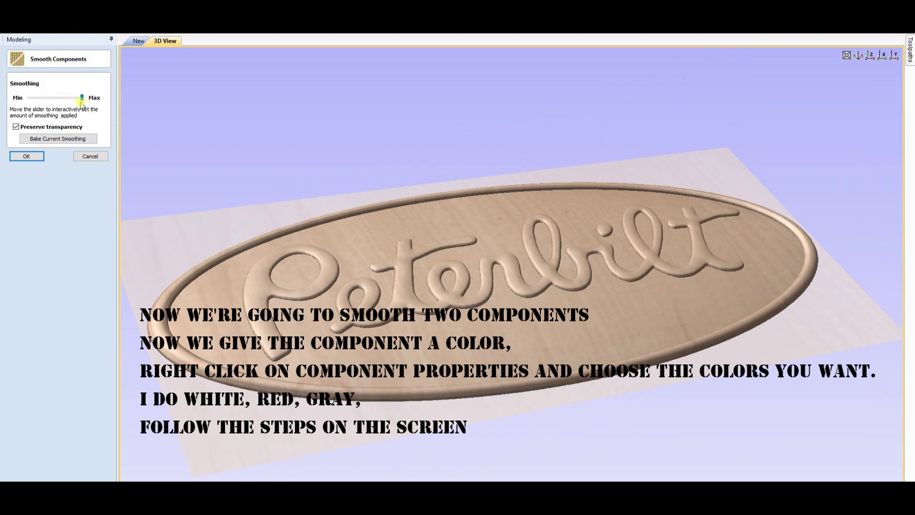
pyautogui.click(29, 157)
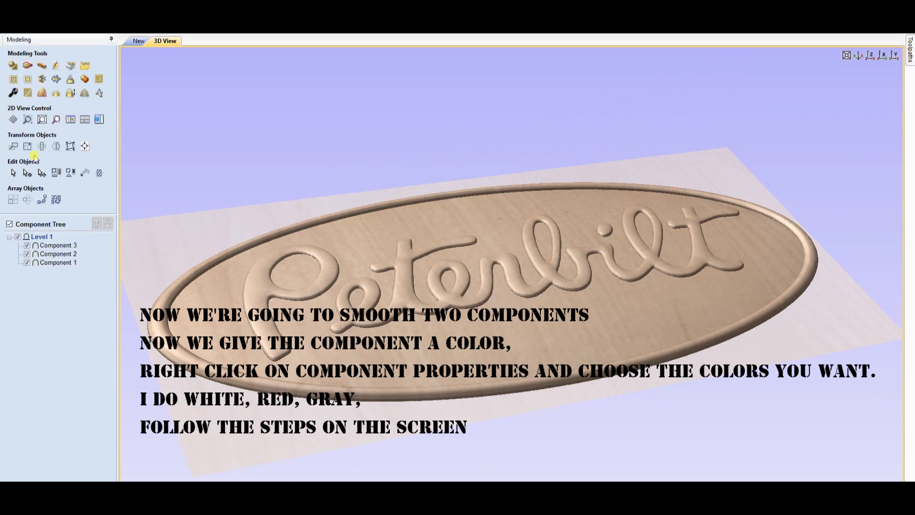
# Step: Smooth the oval rim component (Component 3) to maximum
pyautogui.click(68, 246)
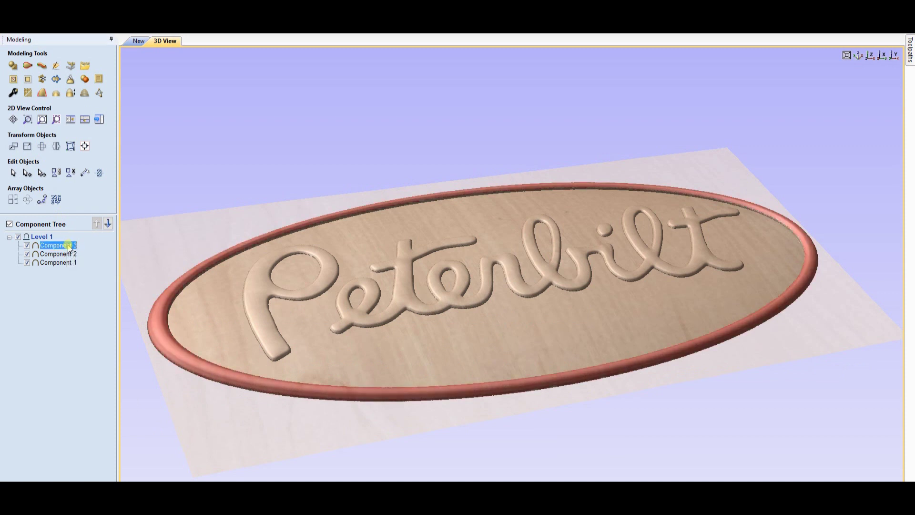
pyautogui.click(27, 92)
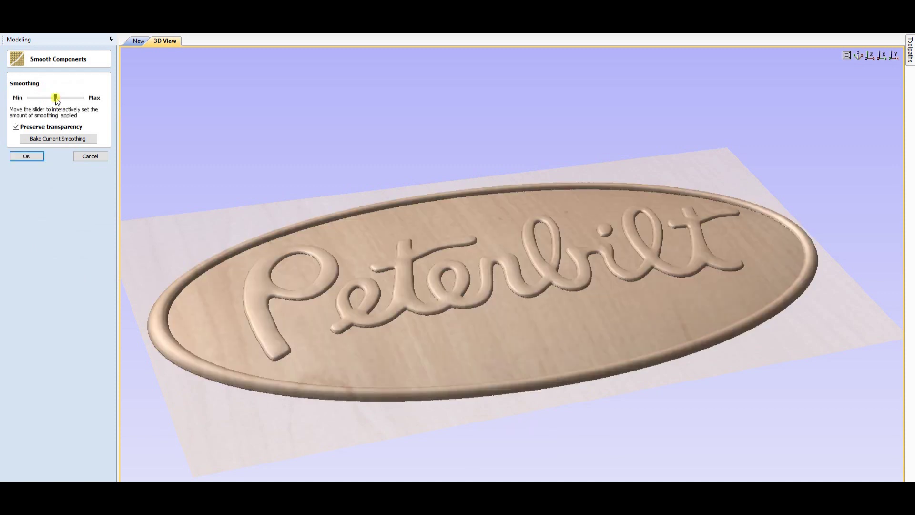
pyautogui.moveTo(56, 98); pyautogui.dragTo(93, 102)
pyautogui.click(27, 156)
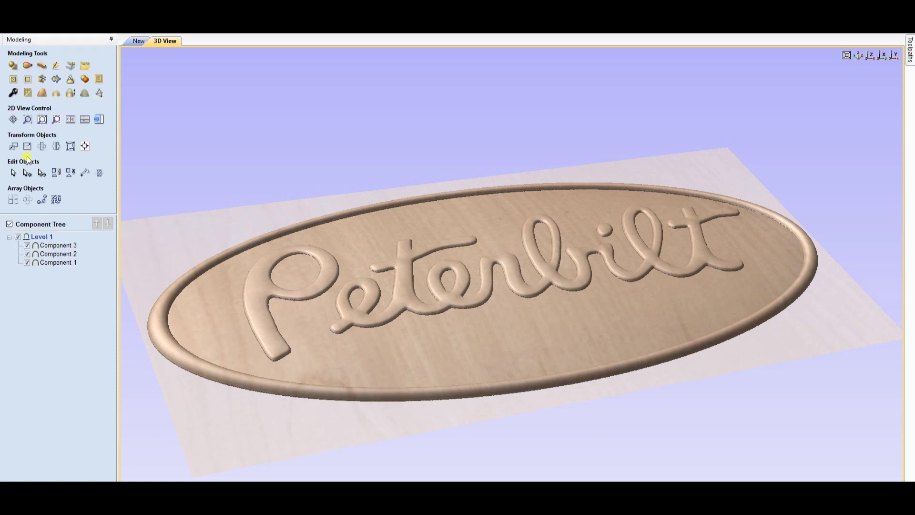
pyautogui.moveTo(670, 298); pyautogui.dragTo(509, 320)
pyautogui.moveTo(59, 266)
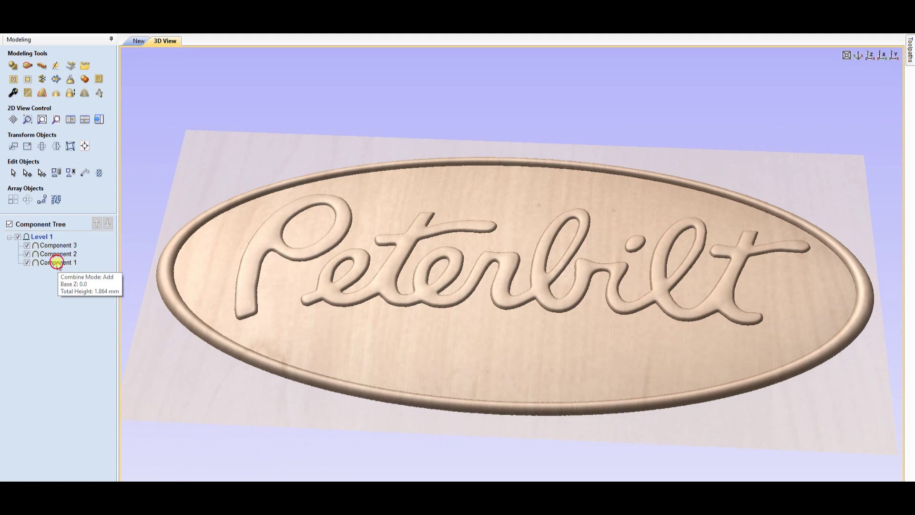
# Step: Give the Peterbilt lettering (Component 1) a pale solid colour in its properties
pyautogui.click(57, 262)
pyautogui.rightClick(57, 265)
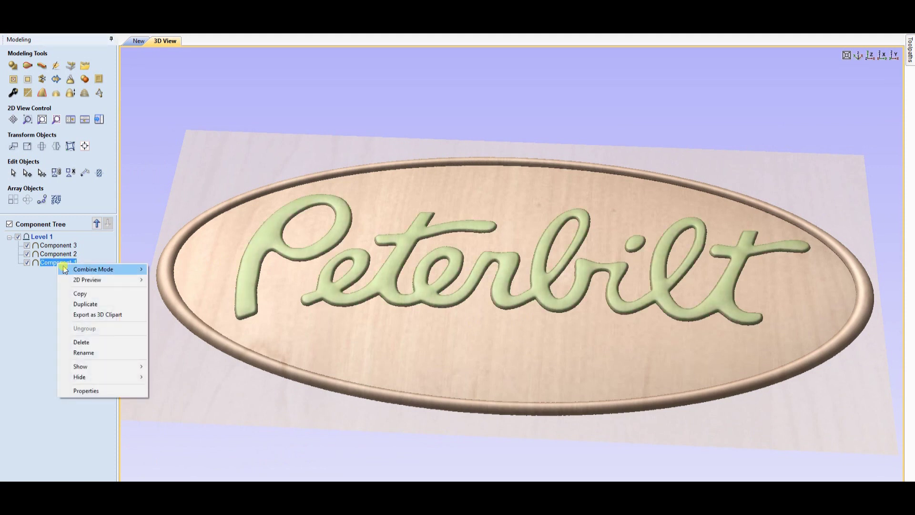
pyautogui.click(82, 391)
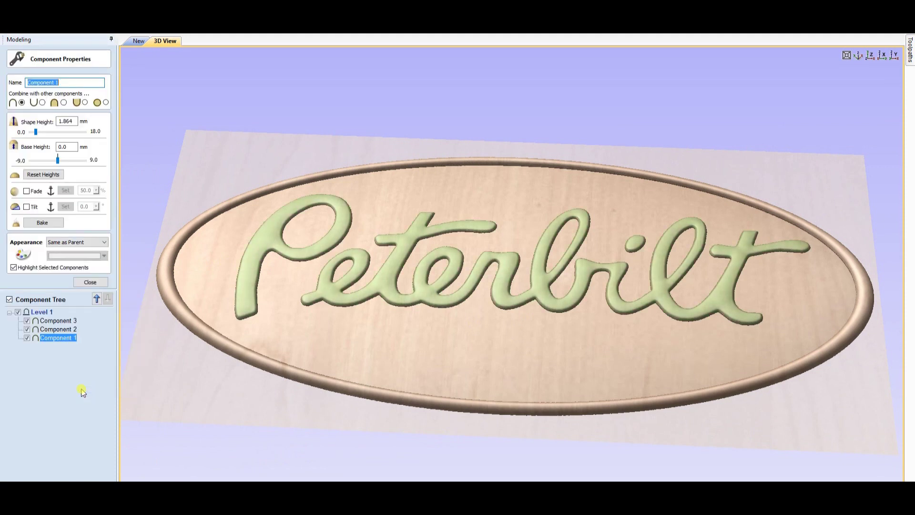
pyautogui.click(100, 243)
pyautogui.click(76, 257)
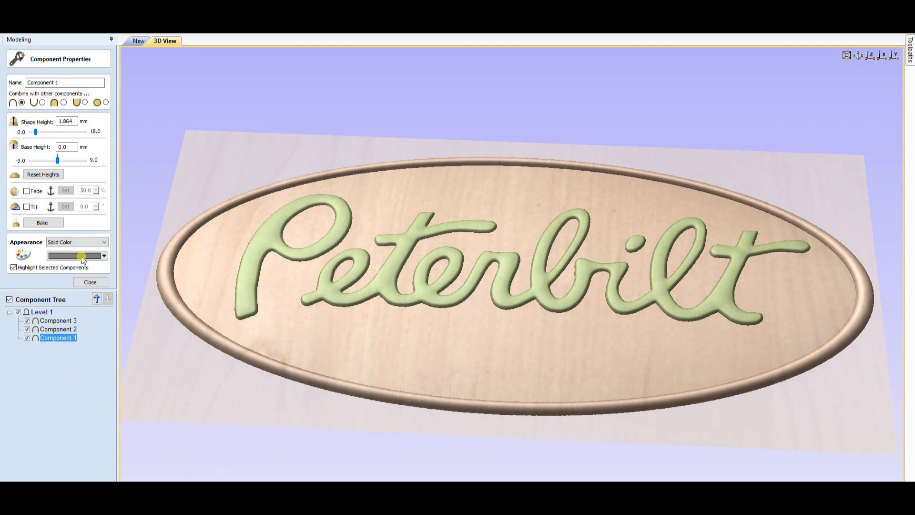
pyautogui.click(103, 256)
pyautogui.click(113, 316)
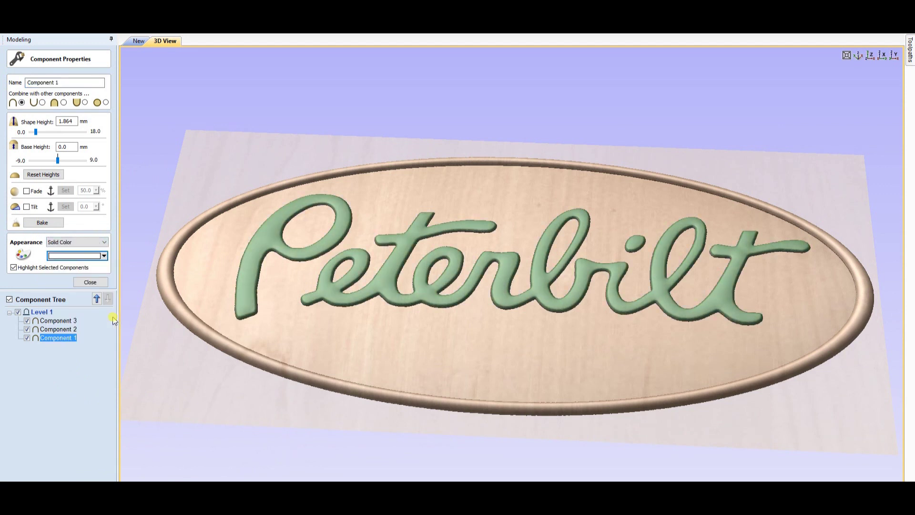
pyautogui.click(84, 365)
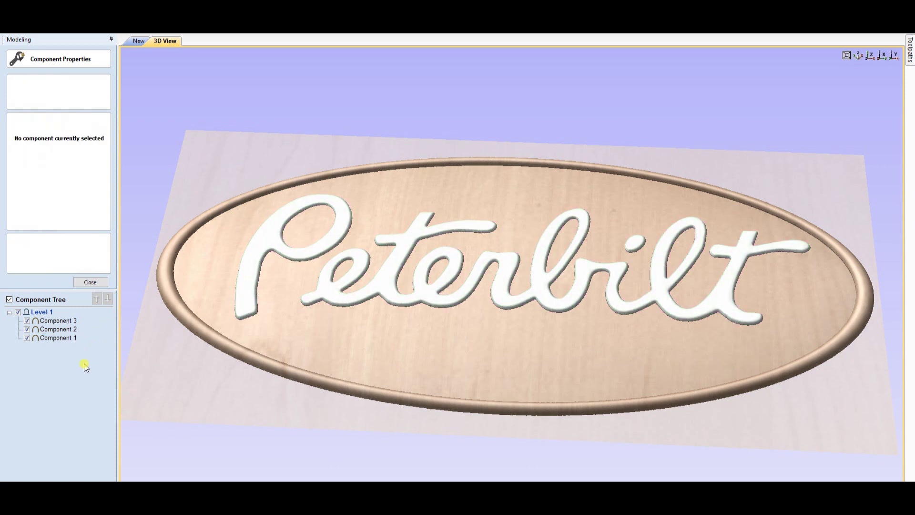
# Step: Colour the oval base (Component 2) solid red
pyautogui.click(64, 330)
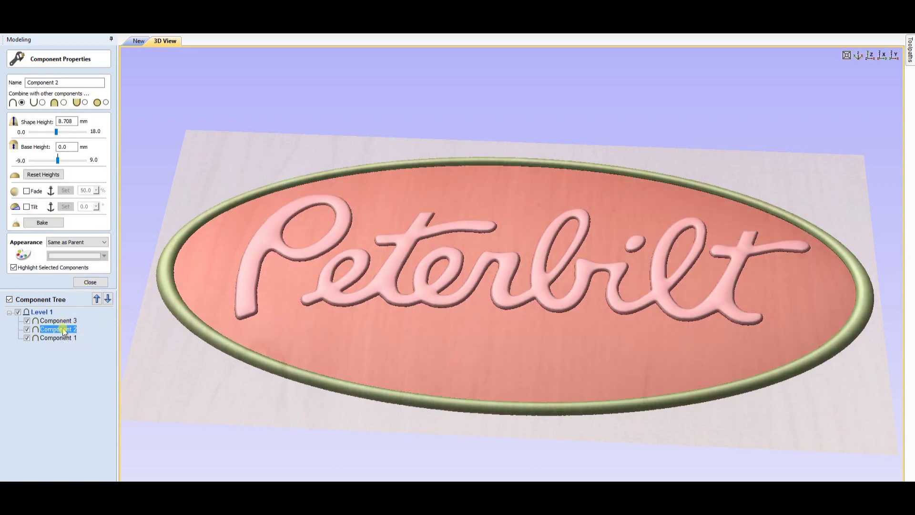
pyautogui.click(103, 242)
pyautogui.click(79, 259)
pyautogui.click(104, 256)
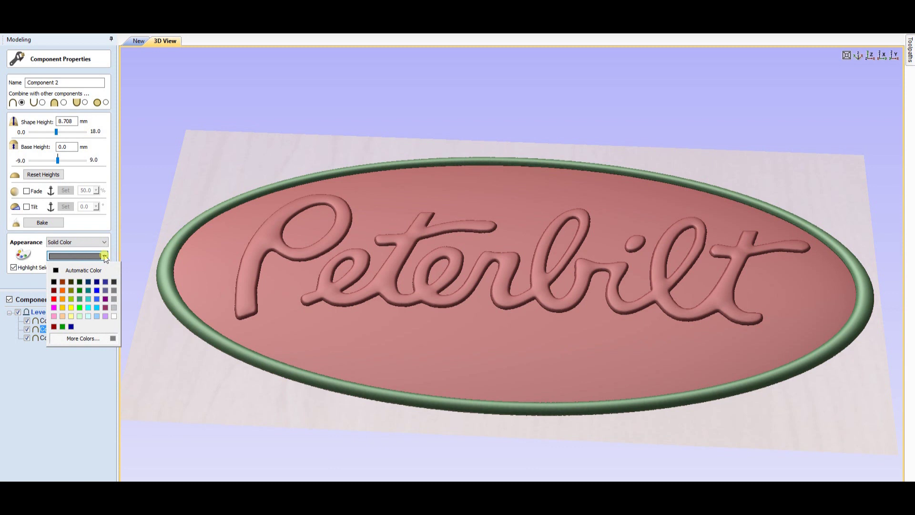
pyautogui.click(54, 299)
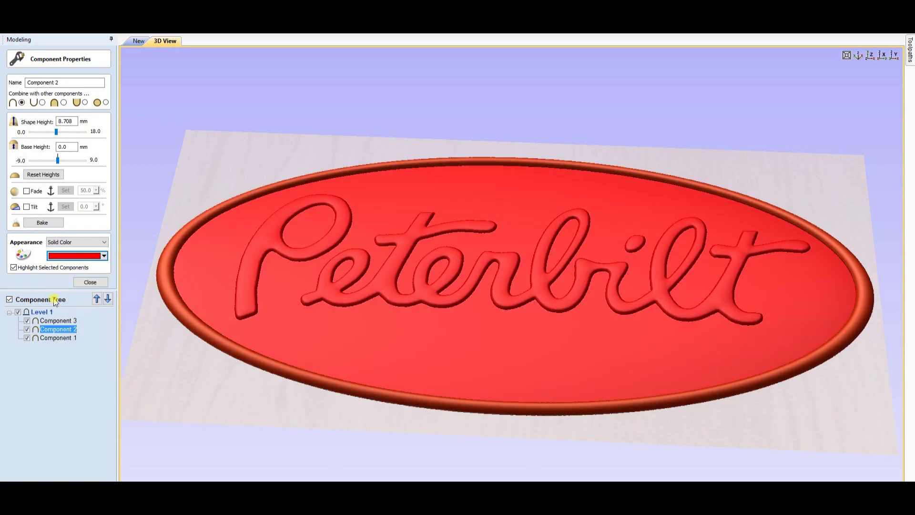
pyautogui.click(94, 326)
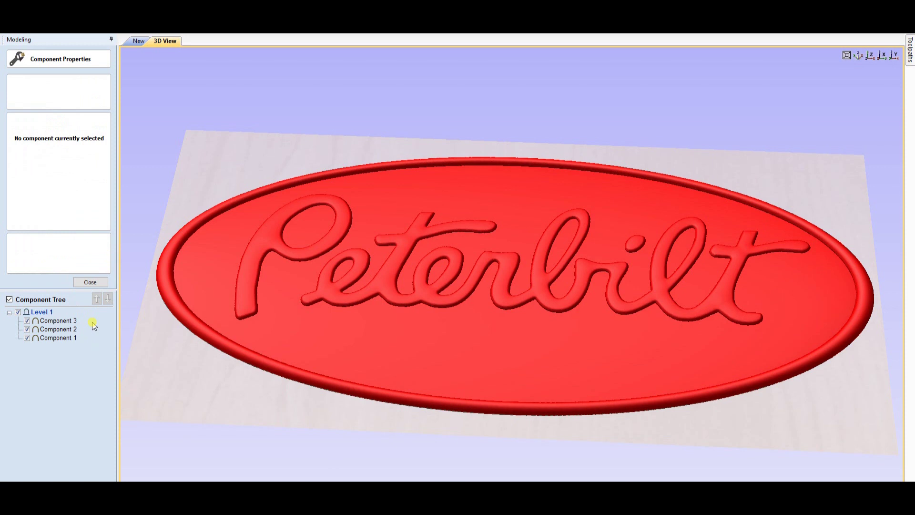
# Step: Colour the outer rim (Component 3) solid Gray-25% and finish editing properties
pyautogui.click(66, 322)
pyautogui.click(105, 242)
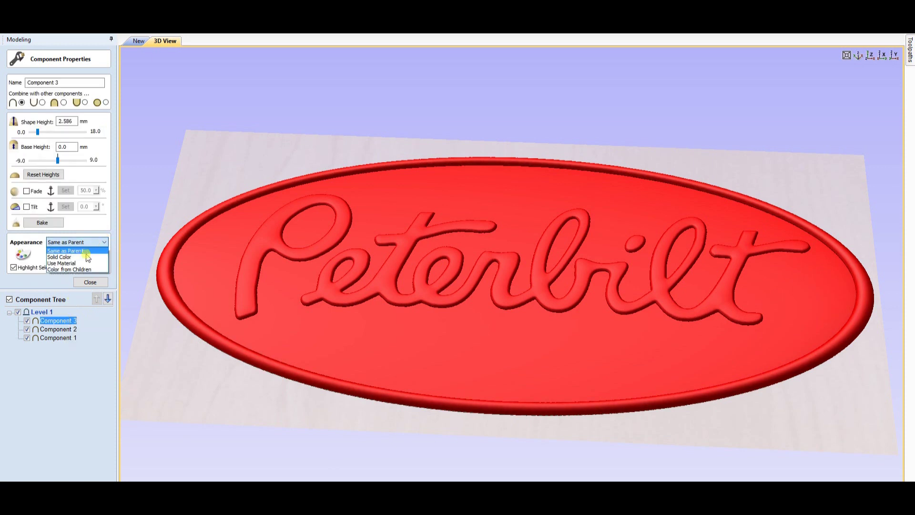
pyautogui.click(71, 251)
pyautogui.click(104, 257)
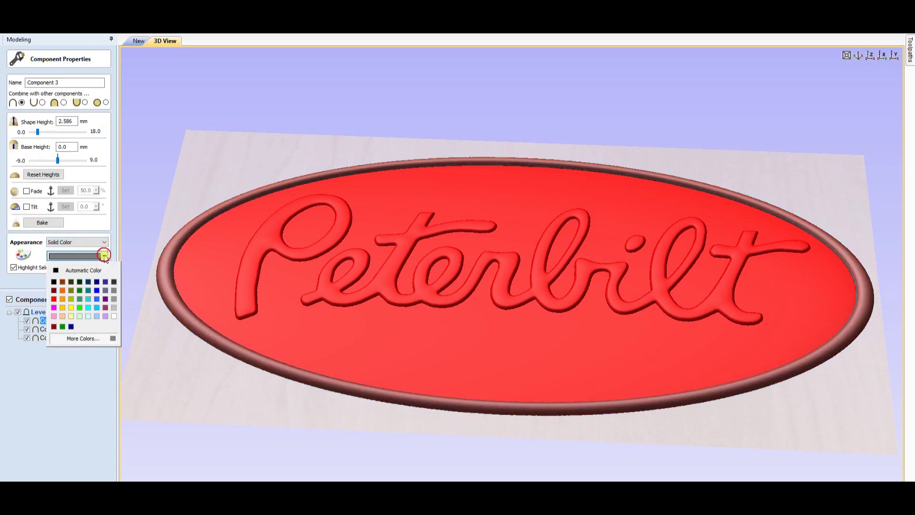
pyautogui.click(114, 308)
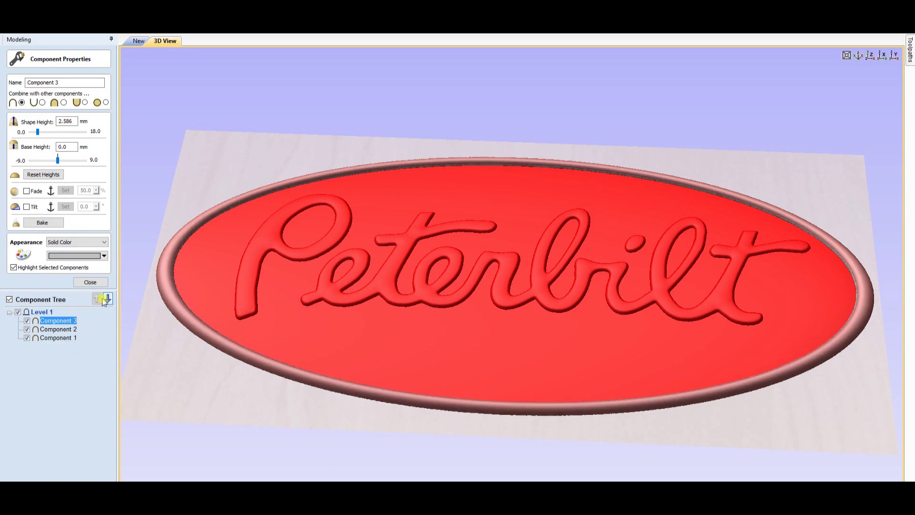
pyautogui.click(93, 283)
pyautogui.click(64, 286)
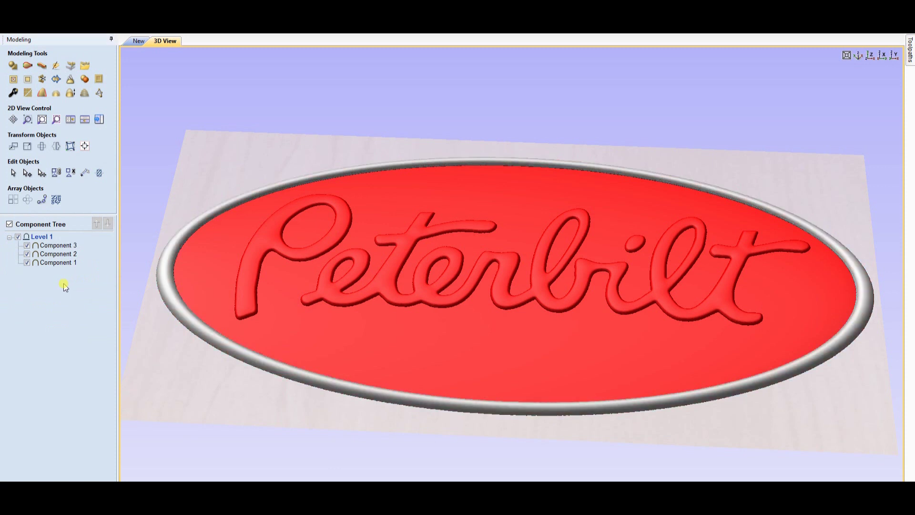
# Step: Drag Component 1 between Components 3 and 2, then check the white script from top, side and angled views
pyautogui.moveTo(62, 258); pyautogui.dragTo(63, 256)
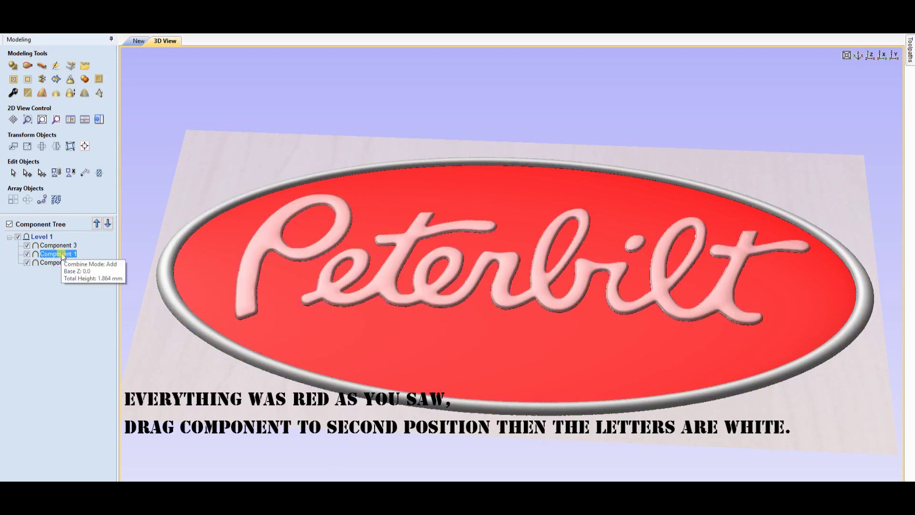
pyautogui.click(78, 293)
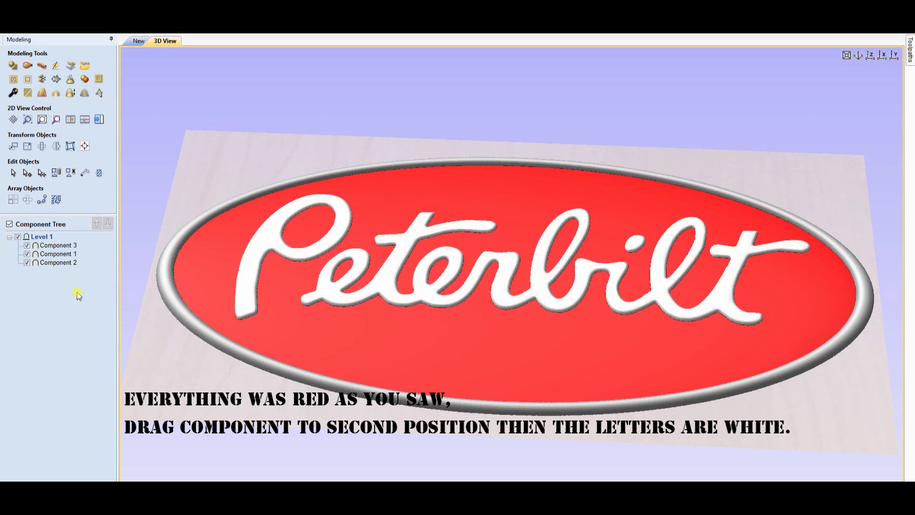
pyautogui.moveTo(484, 245); pyautogui.dragTo(481, 319)
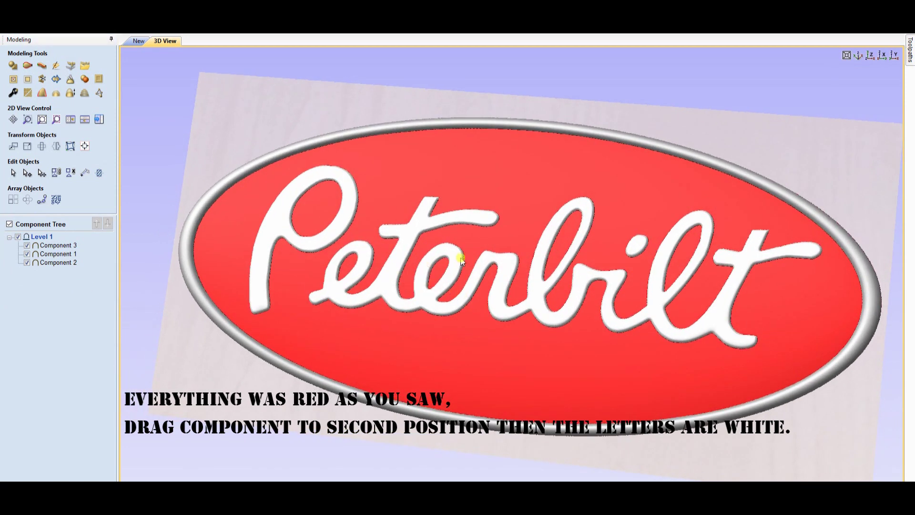
pyautogui.click(870, 56)
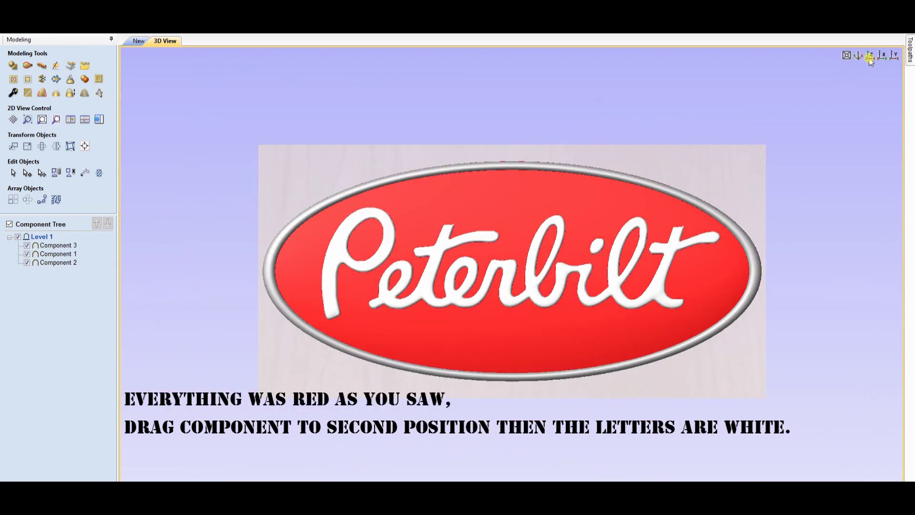
pyautogui.click(882, 55)
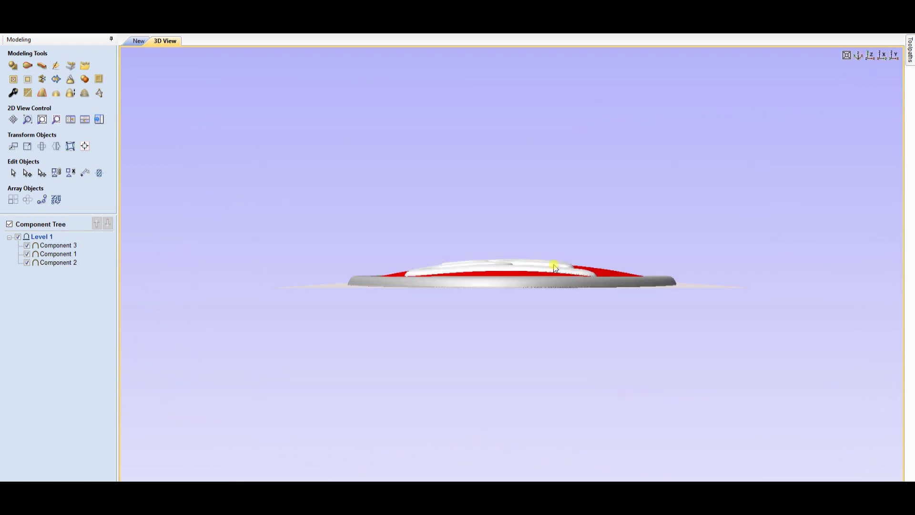
pyautogui.moveTo(553, 265); pyautogui.dragTo(792, 138)
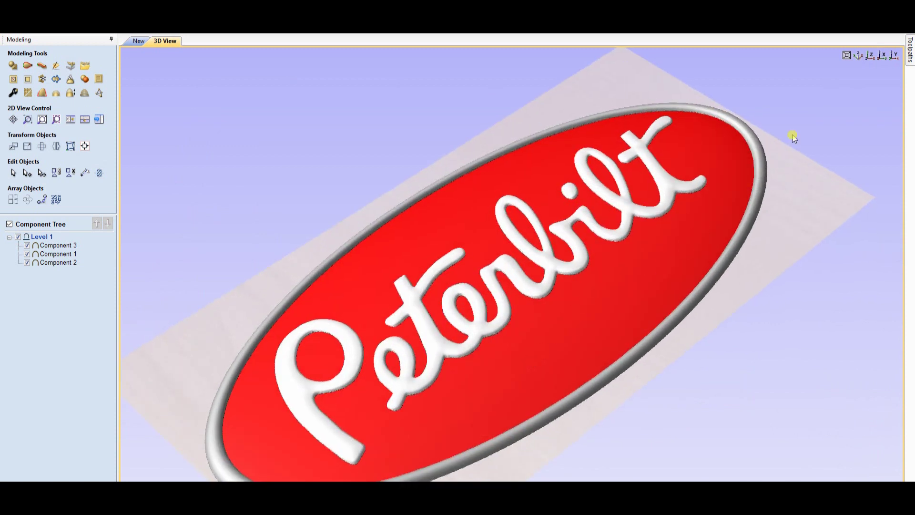
pyautogui.click(858, 55)
pyautogui.click(869, 55)
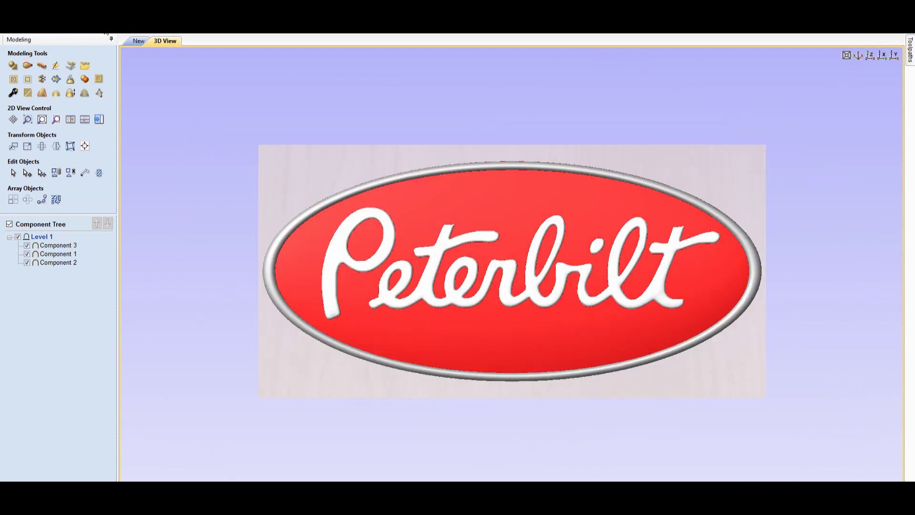
# Step: Enable Light Follows Viewer in the 3D view options and orbit to check the shading
pyautogui.rightClick(106, 34)
pyautogui.click(101, 133)
pyautogui.moveTo(531, 342); pyautogui.dragTo(532, 293)
pyautogui.moveTo(504, 321); pyautogui.dragTo(530, 288)
pyautogui.rightClick(94, 36)
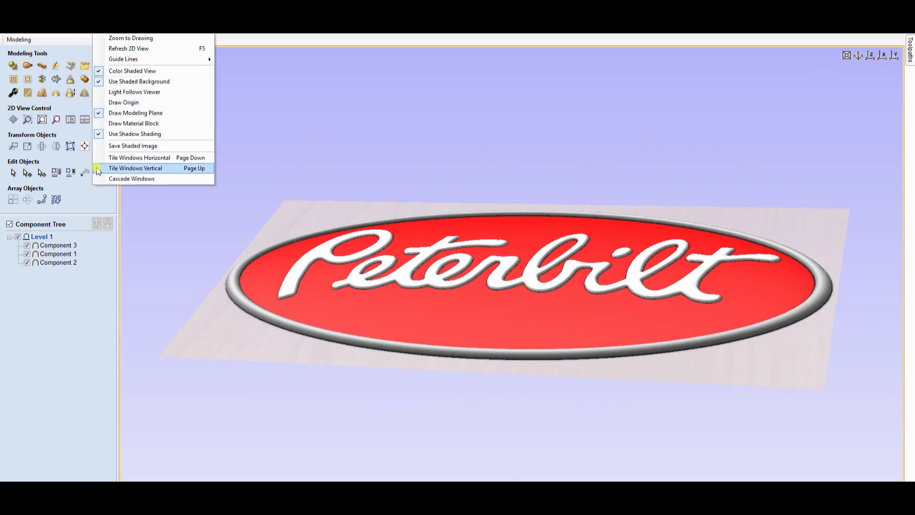
pyautogui.click(109, 92)
pyautogui.moveTo(565, 241); pyautogui.dragTo(482, 237)
pyautogui.moveTo(584, 298); pyautogui.dragTo(602, 267)
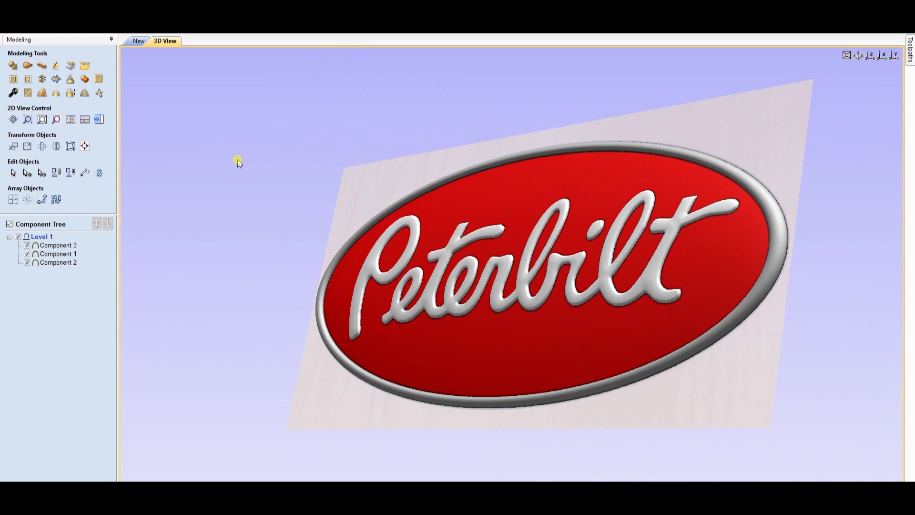
# Step: Return the badge to the straight-on top view
pyautogui.click(846, 55)
pyautogui.click(869, 56)
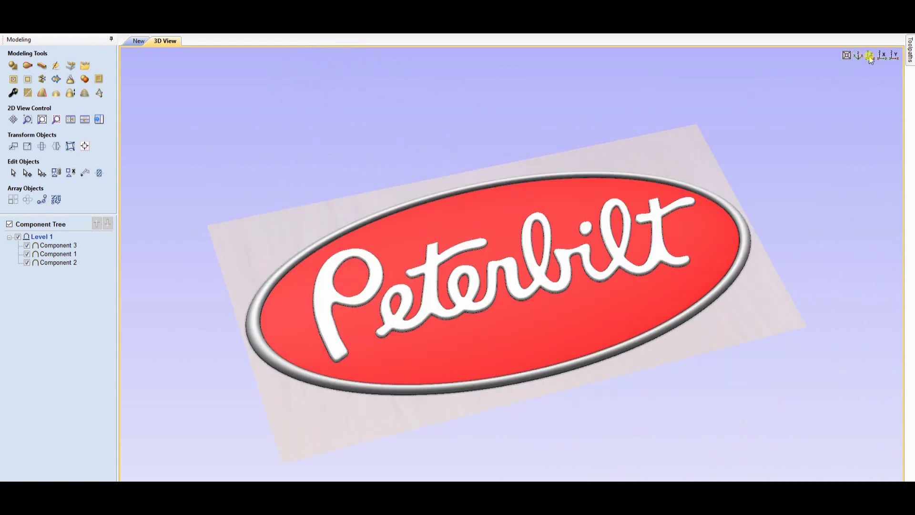
pyautogui.click(846, 55)
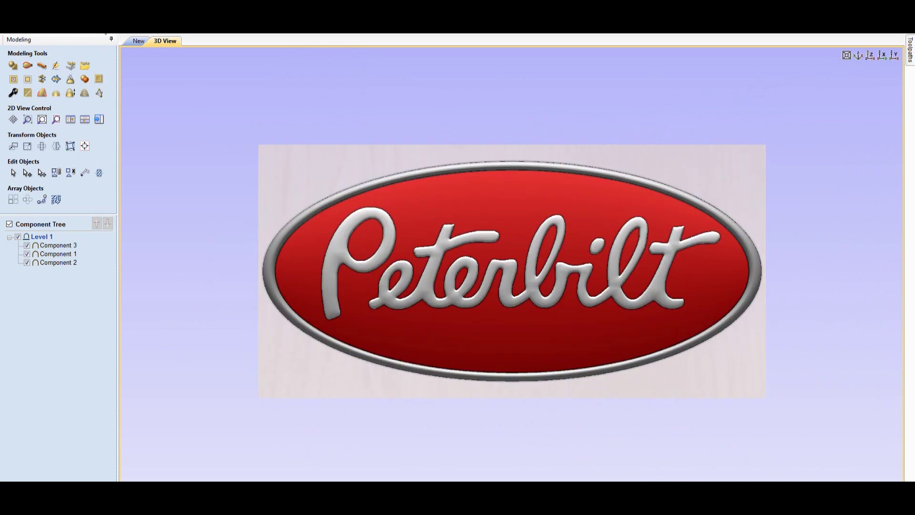
pyautogui.click(106, 31)
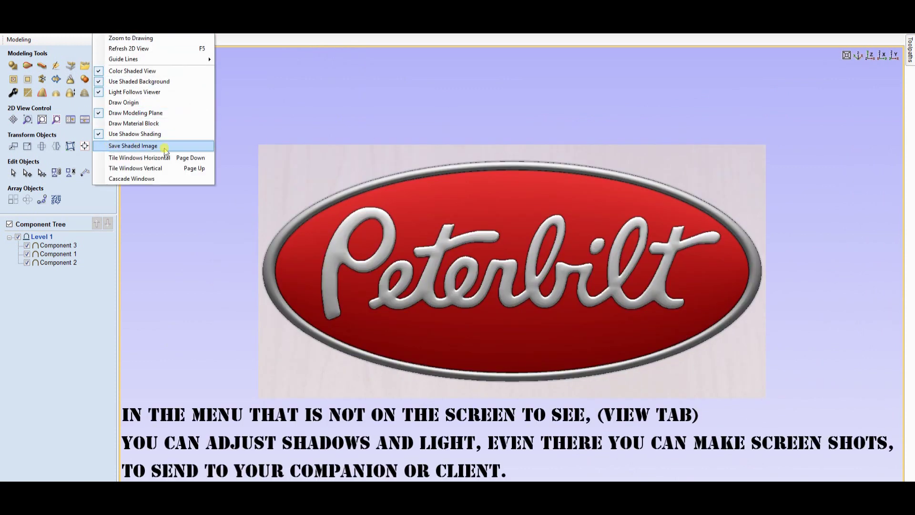
# Step: Choose Save Shaded Image and set the file name to peterbilt.jpg
pyautogui.click(119, 146)
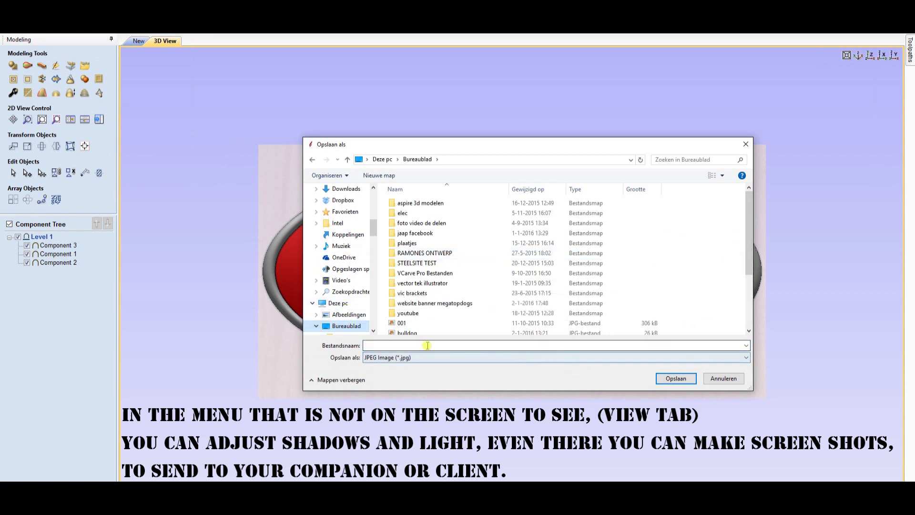
pyautogui.write('pe')
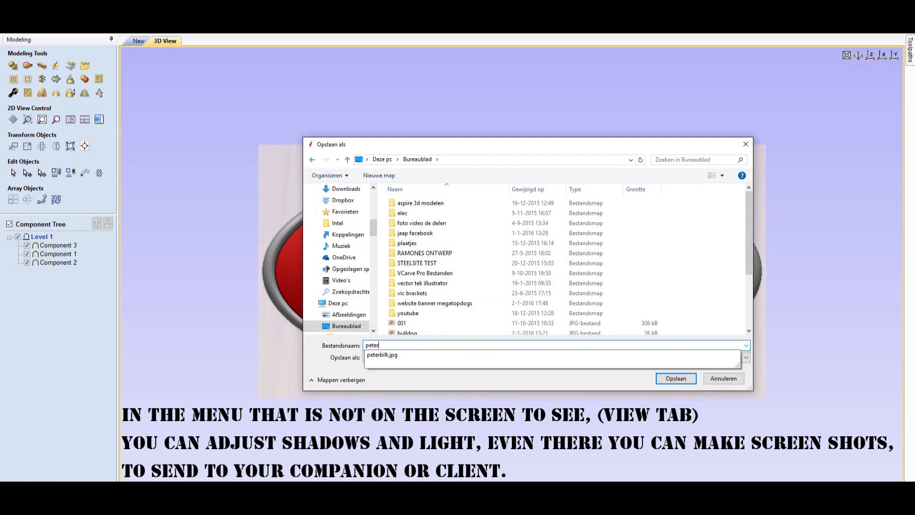
pyautogui.write('ter')
pyautogui.click(433, 355)
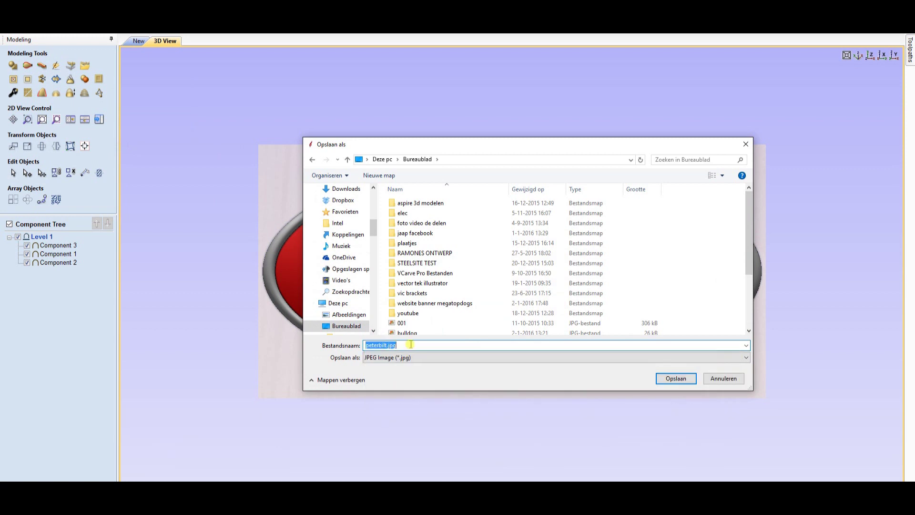